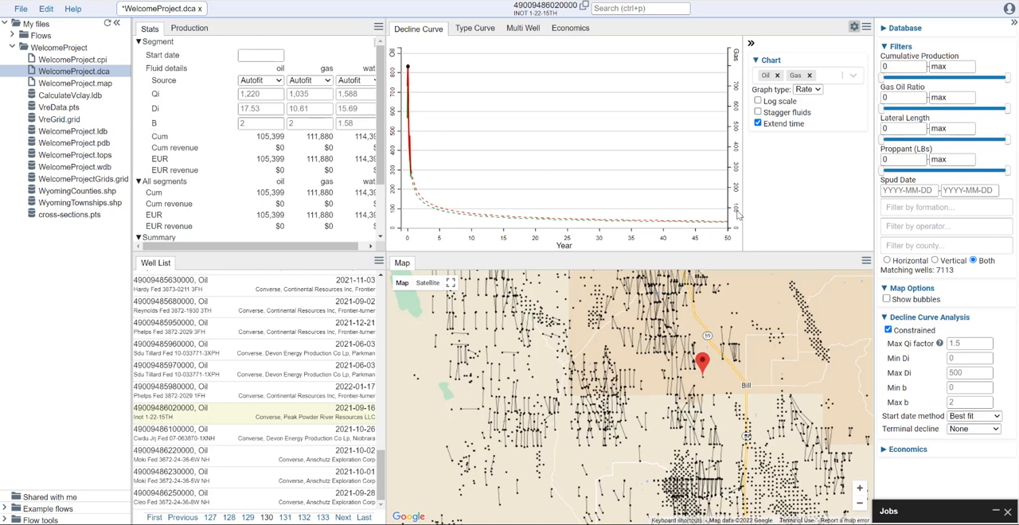
- Hide the project file tree and set the minimum cumulative production filter to 10,000
left_click(116, 25)
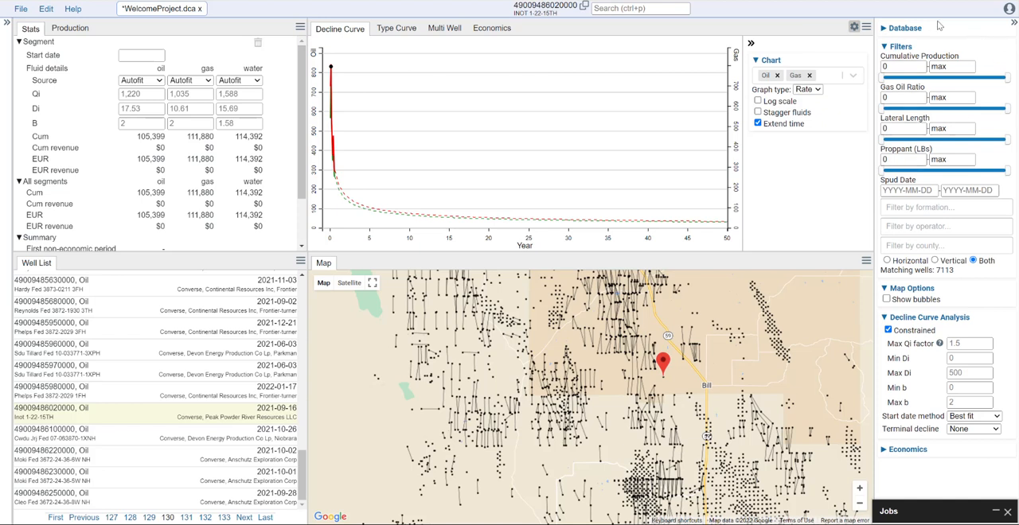
left_click(898, 67)
type("10000")
left_click(950, 68)
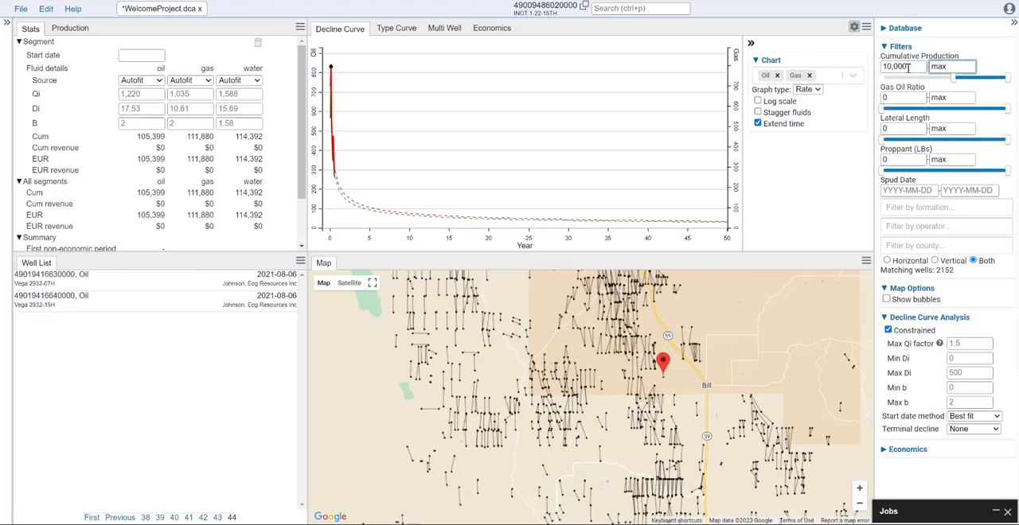
- Filter the wells to a gas oil ratio of 1,000 to 5,000 and a minimum lateral length of 4,500
left_click(905, 98)
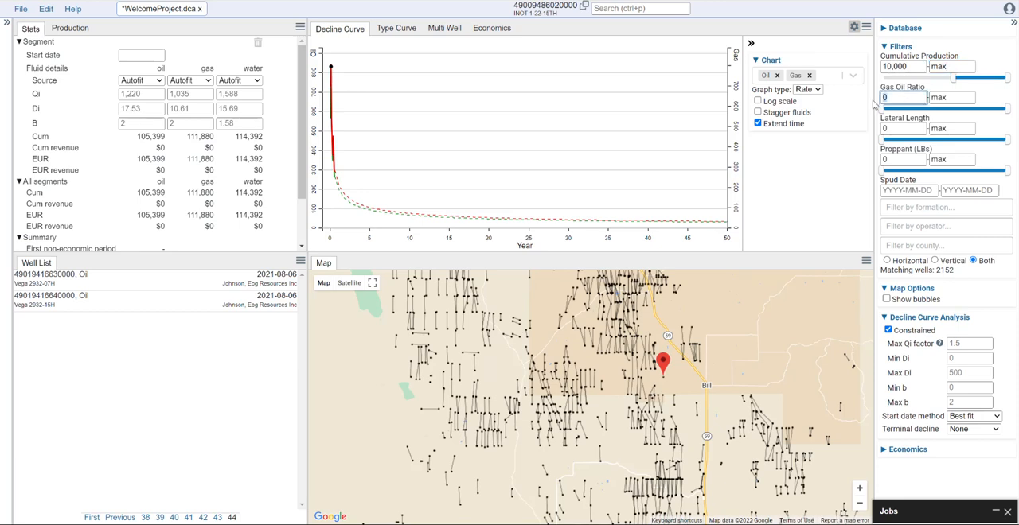
type("1000")
left_click(963, 98)
type("500")
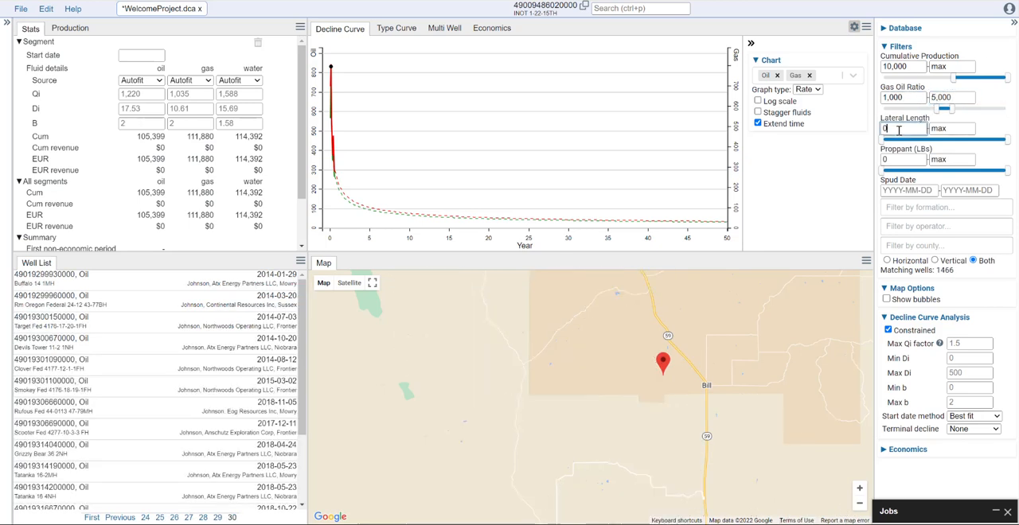
left_click(923, 130)
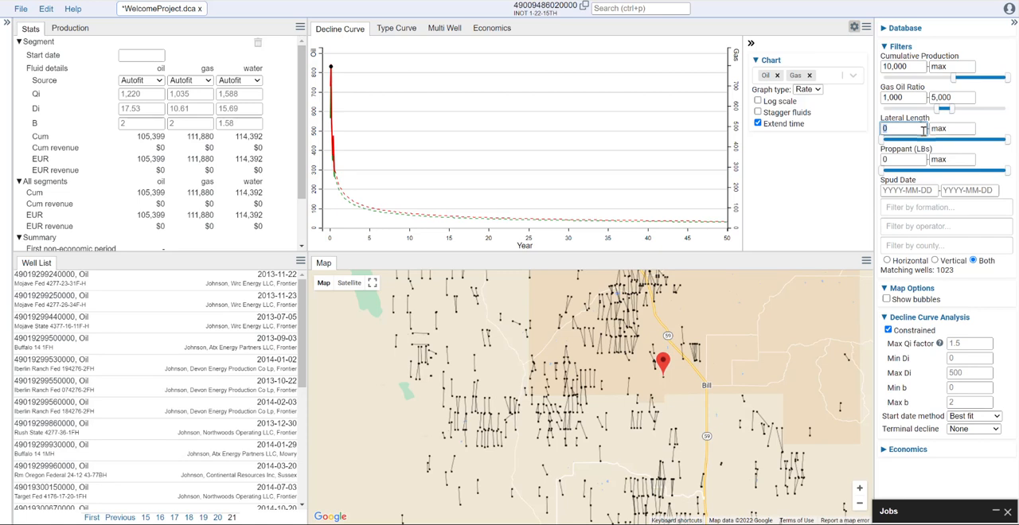
type("4,5")
type("00")
left_click(910, 158)
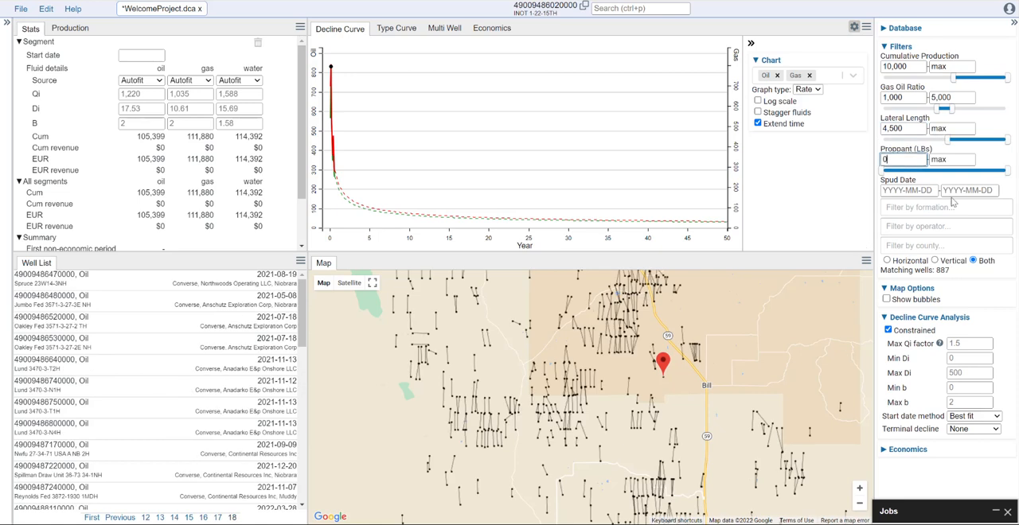
- Limit the wells to spud dates from 2015-01-01 onward
left_click(916, 190)
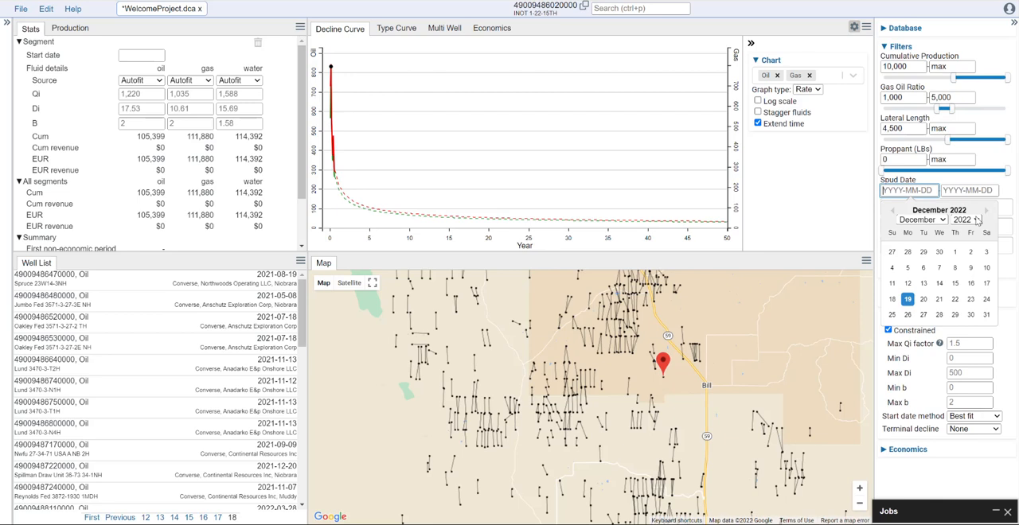
left_click(977, 220)
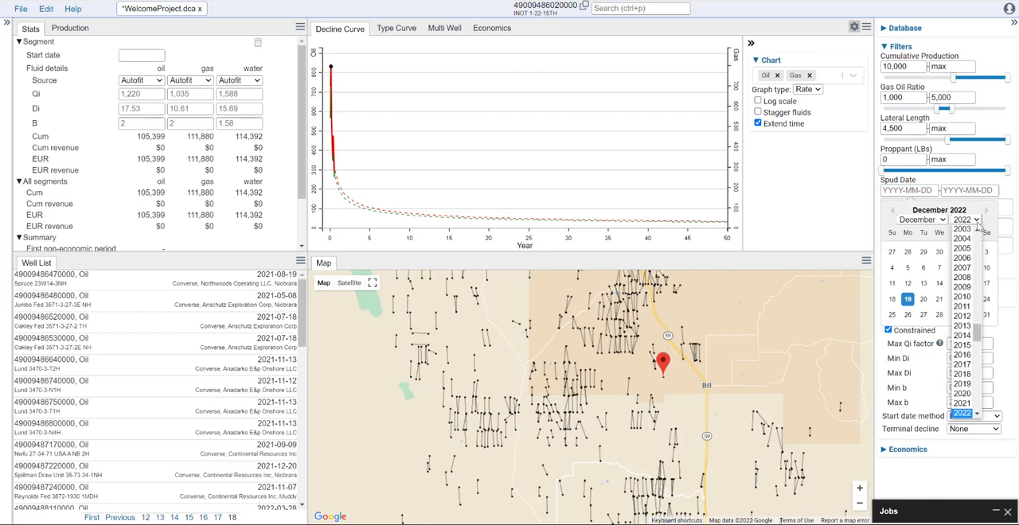
left_click(962, 344)
left_click(922, 220)
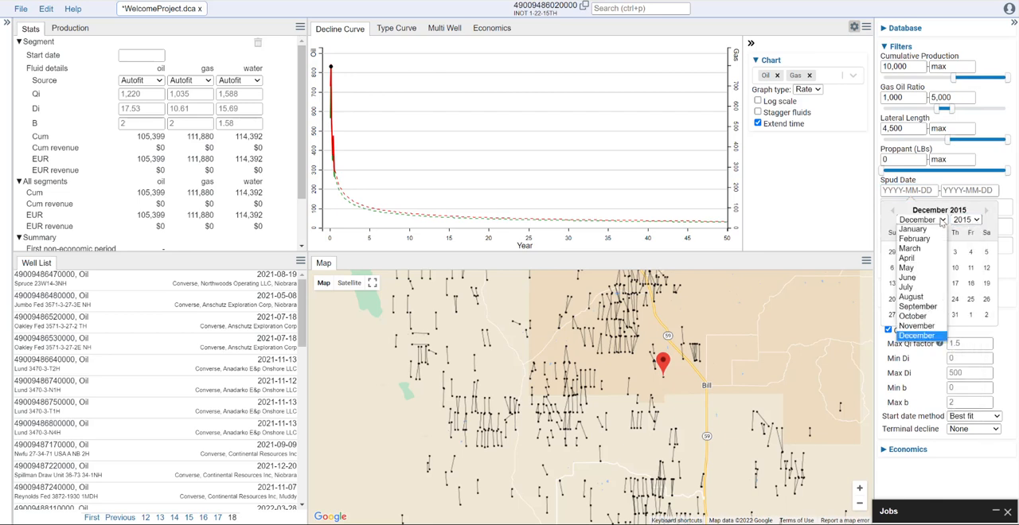
left_click(926, 231)
left_click(954, 252)
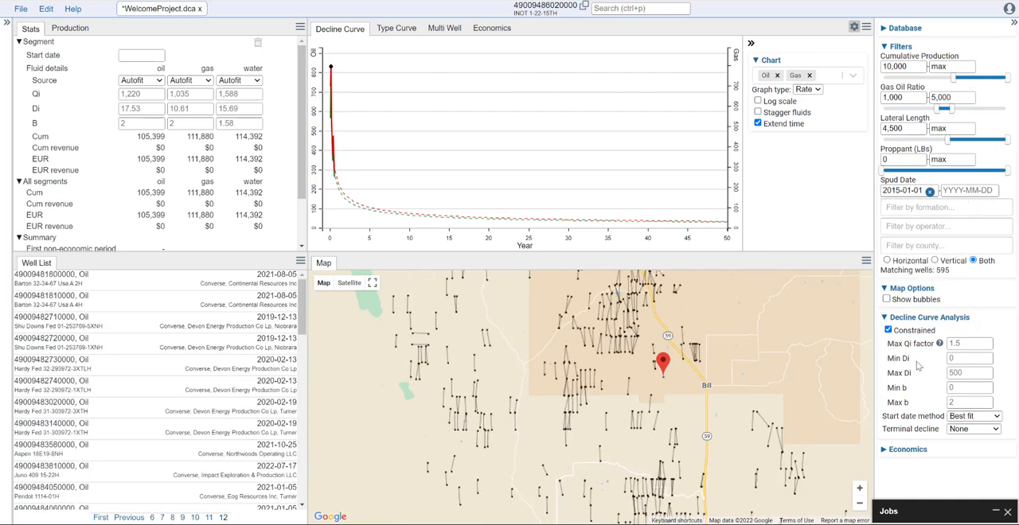
double_click(944, 272)
- Show bubbles for the filtered wells on the map and collapse the filter settings
left_click(886, 299)
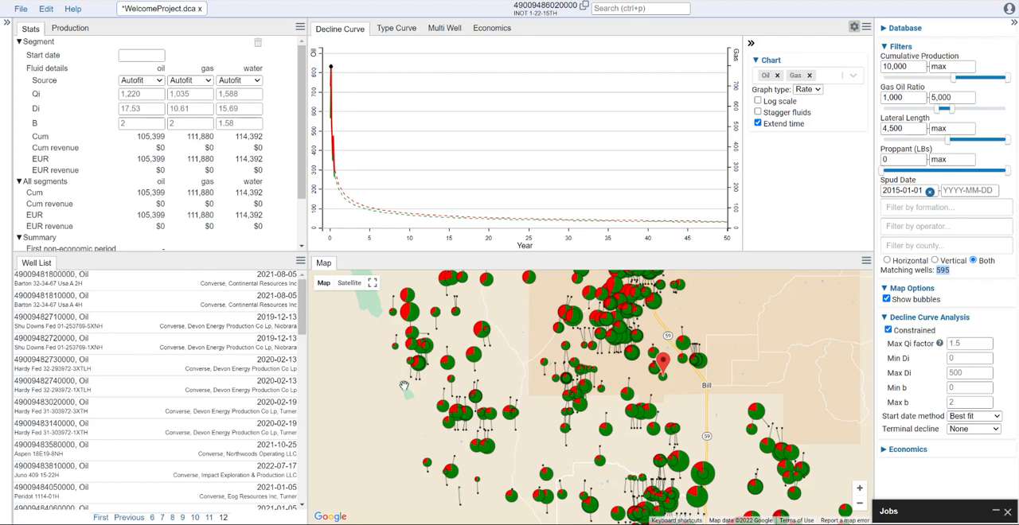
scroll(740, 368, "down", 1)
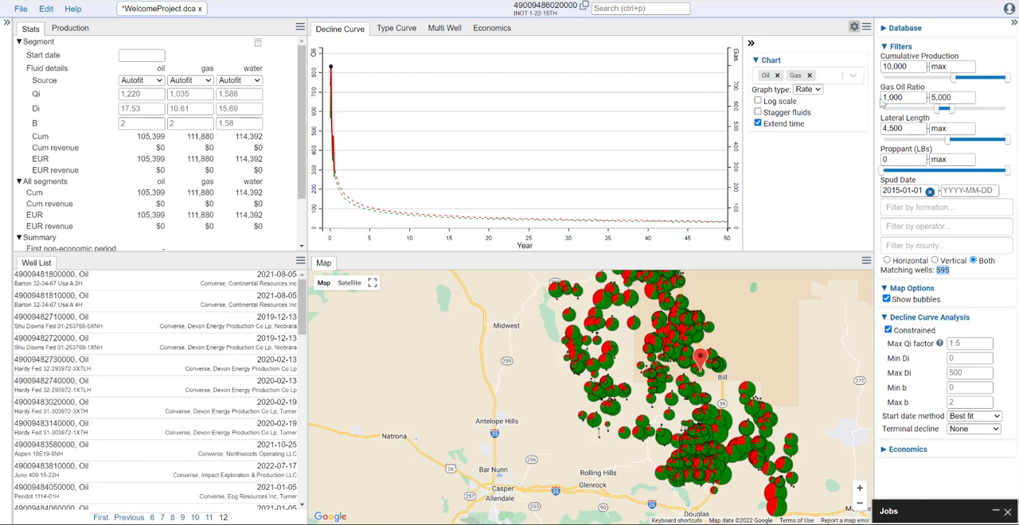
left_click(881, 50)
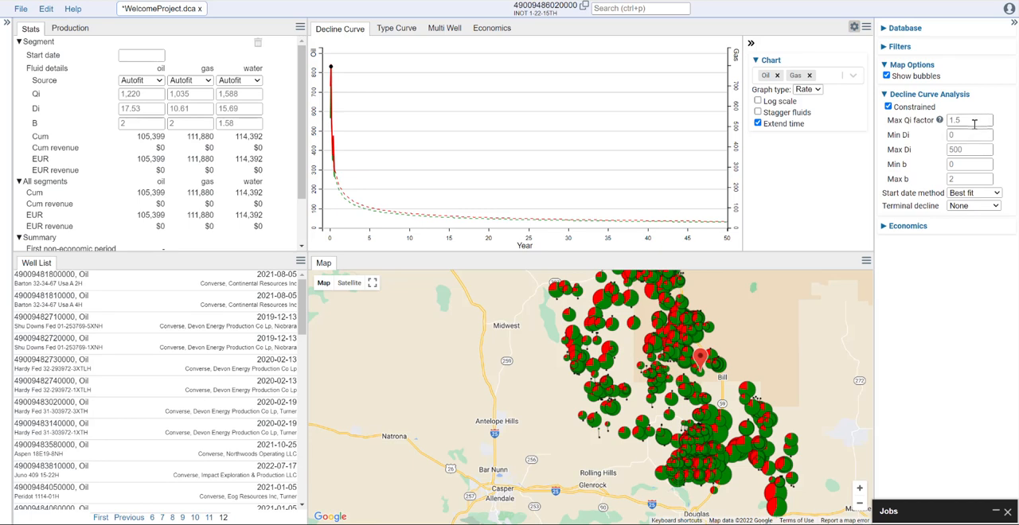
- Constrain the decline curve fit to a Max Qi factor of 2, Min Di of 0.01 and Max Di of 500
left_click(949, 120)
type("2")
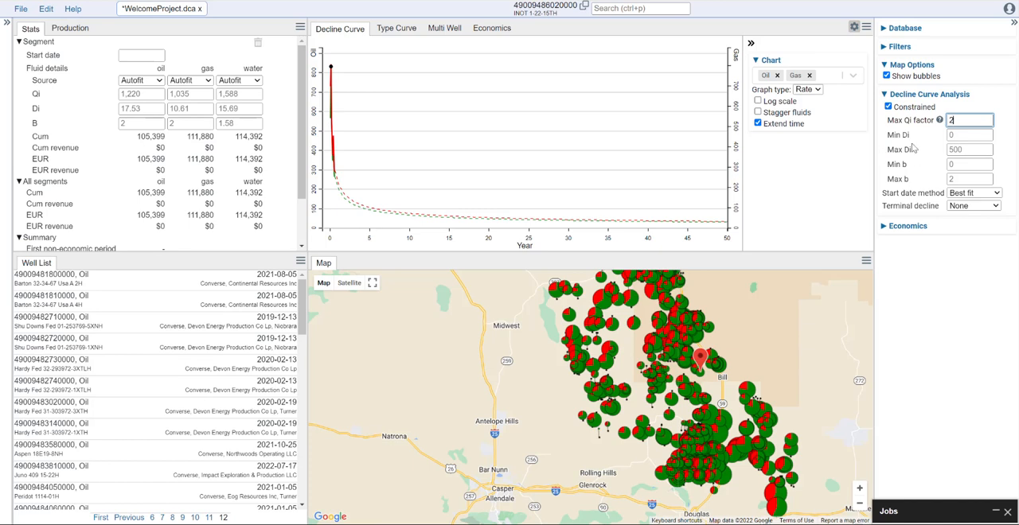
left_click(956, 134)
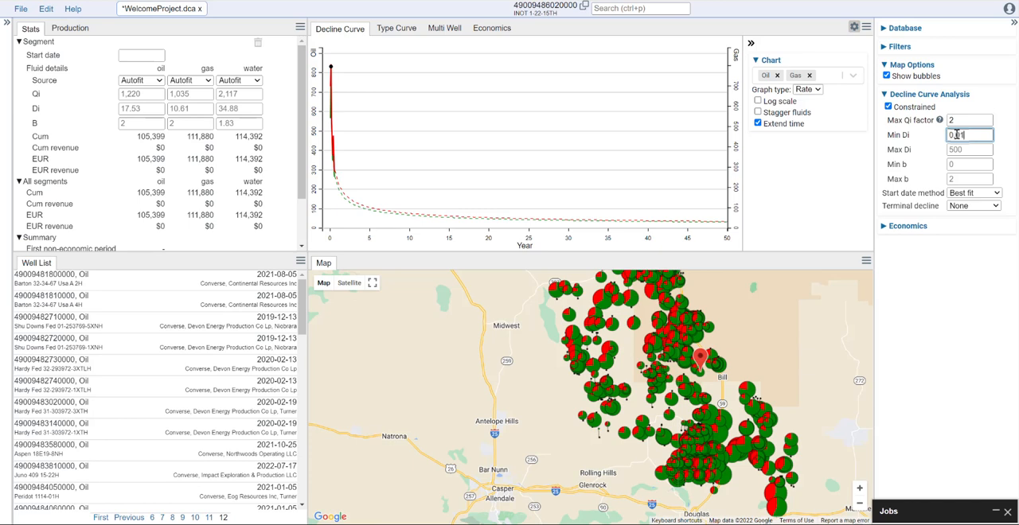
left_click(983, 285)
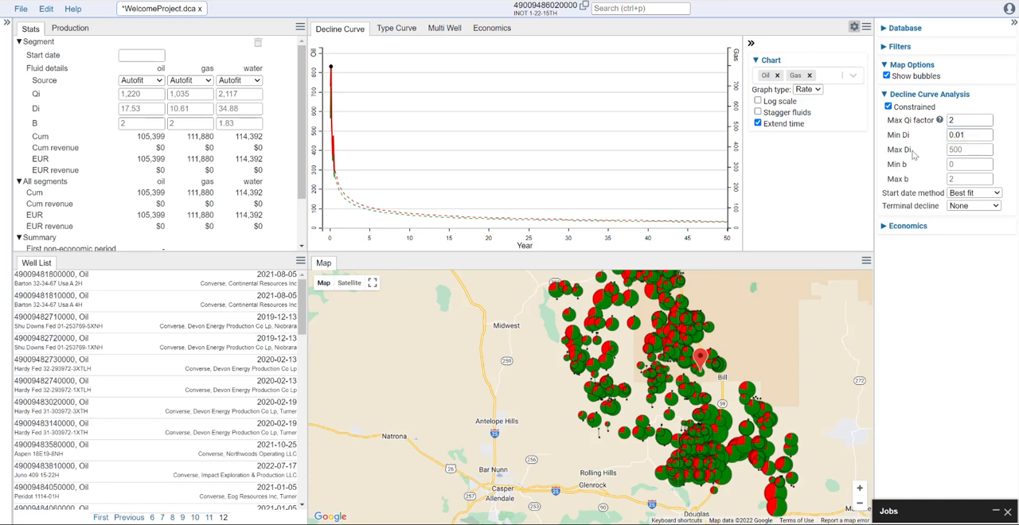
left_click(964, 151)
type("500")
left_click(961, 250)
- Limit the decline curve b factor to a minimum of 0 and a maximum of 1.3
left_click(961, 166)
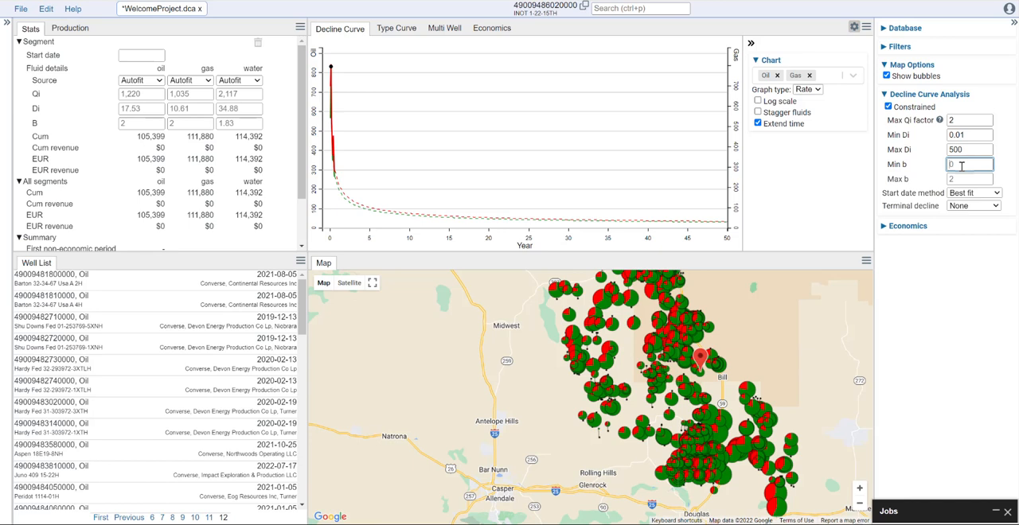
key("Tab")
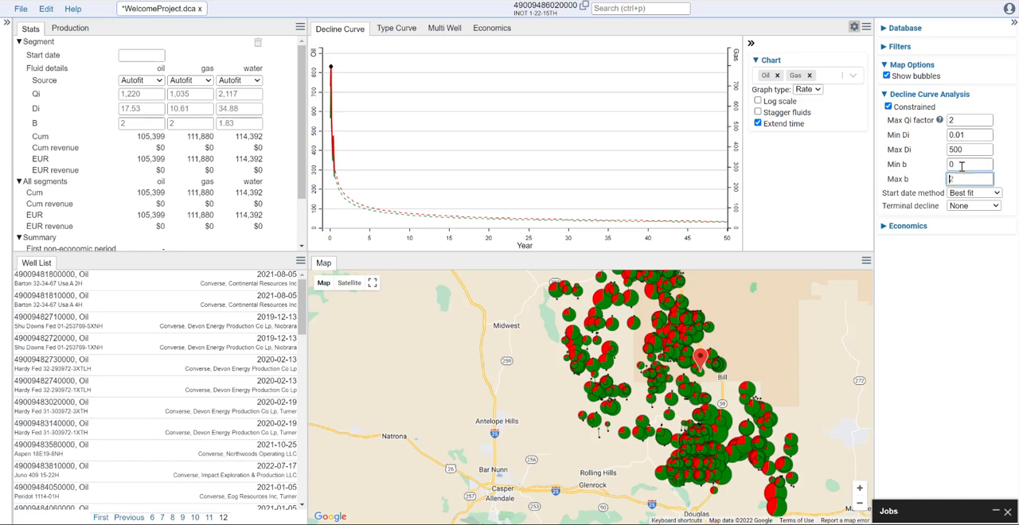
type("1.3")
left_click(948, 301)
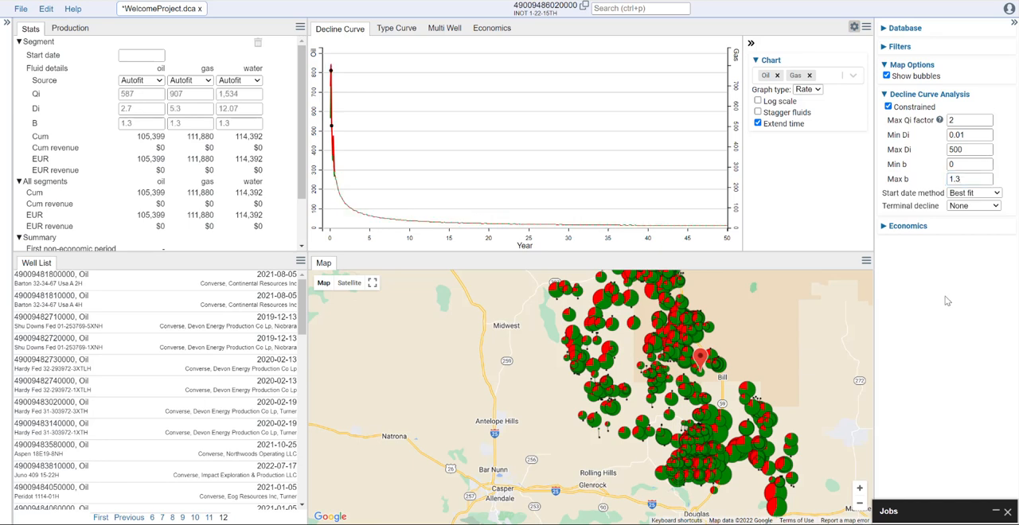
- Keep the start date method at Best fit and apply an Exponential terminal decline with a minimum decline of 0.08
left_click(994, 199)
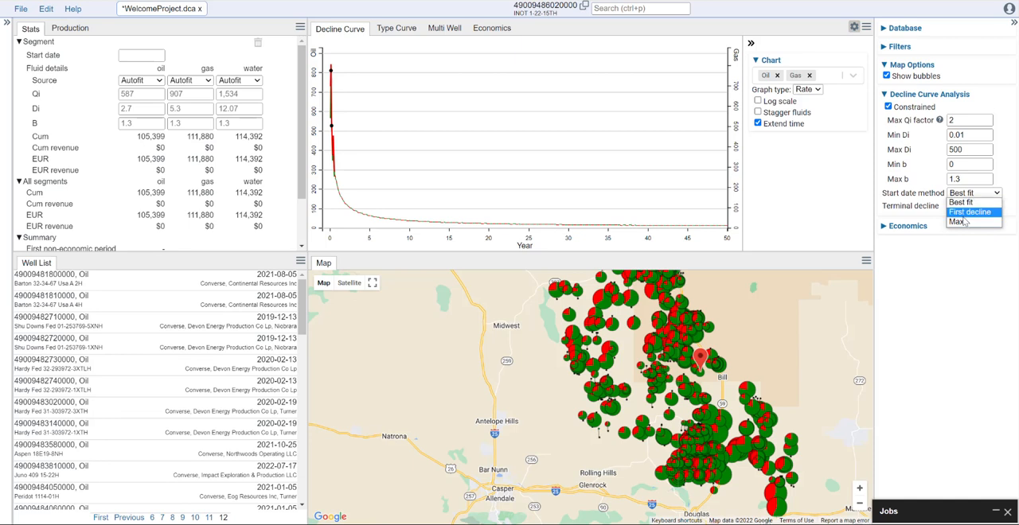
left_click(965, 260)
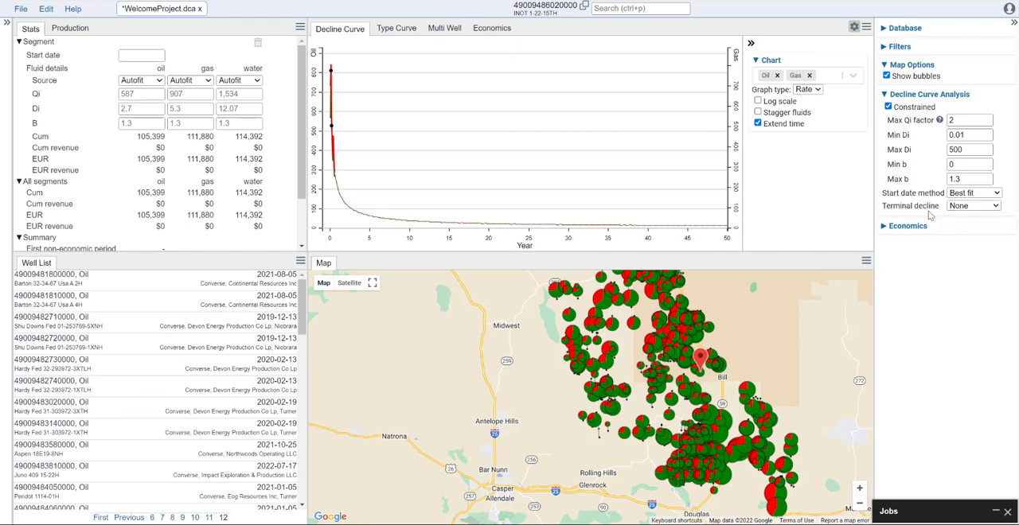
left_click(994, 209)
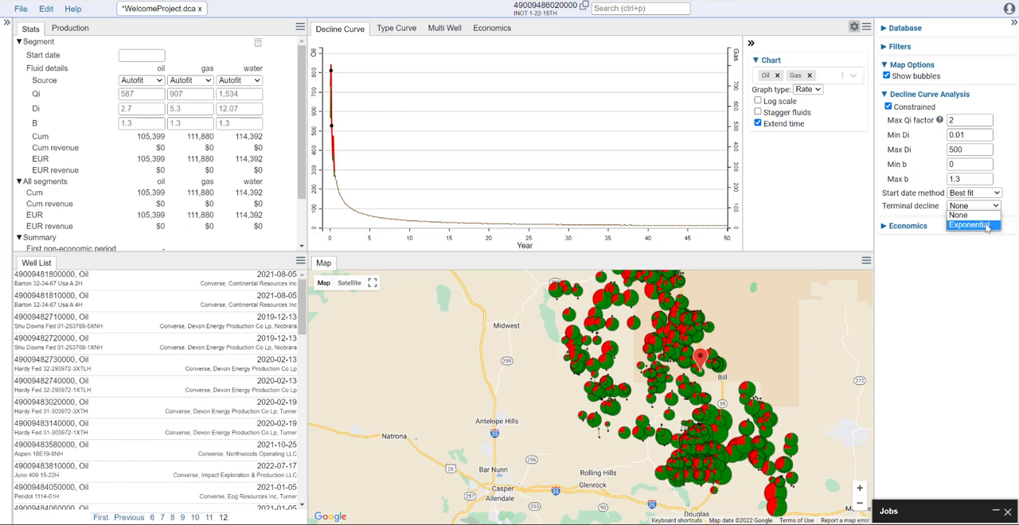
left_click(985, 226)
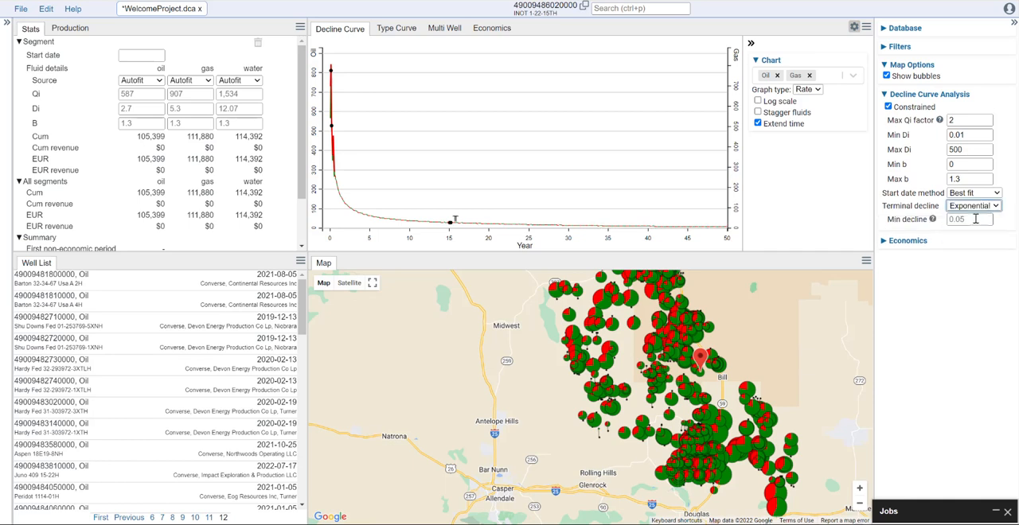
mouse_move(933, 220)
type("0.08")
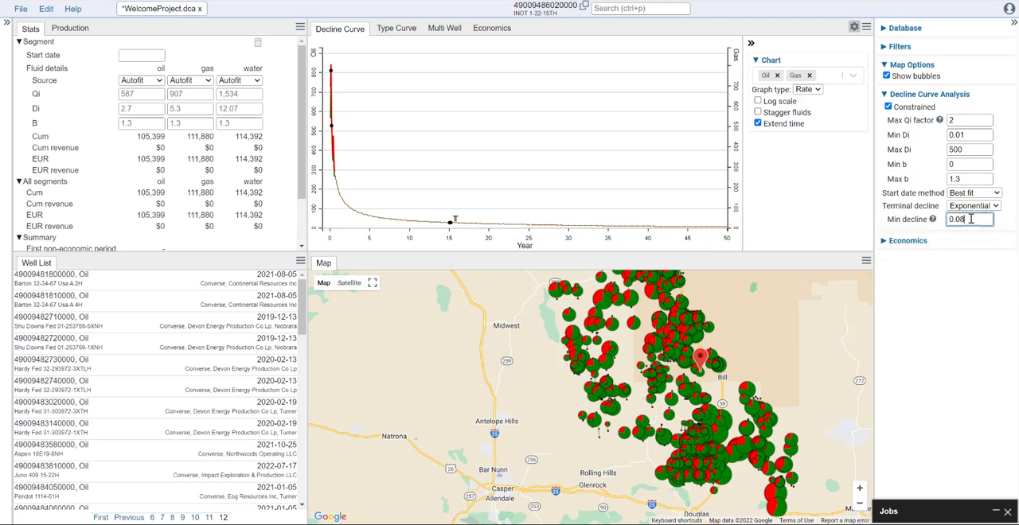
left_click(962, 308)
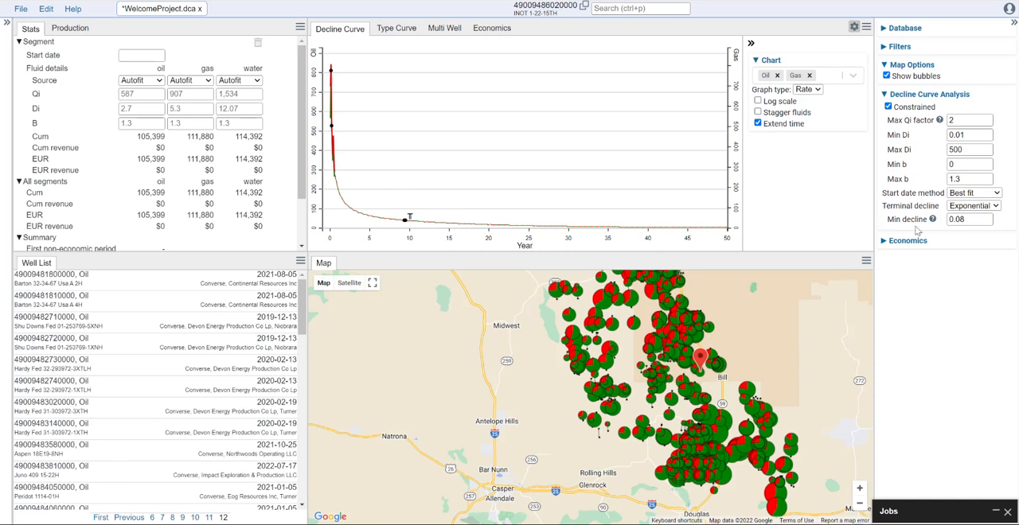
- Enable economics for the wells and set the oil start price to 75 $/bbl
left_click(885, 94)
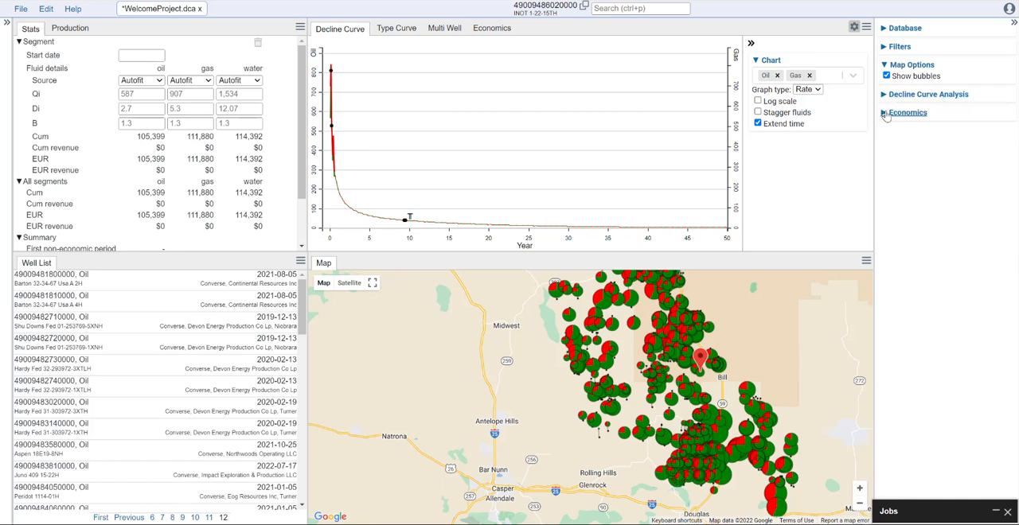
left_click(884, 114)
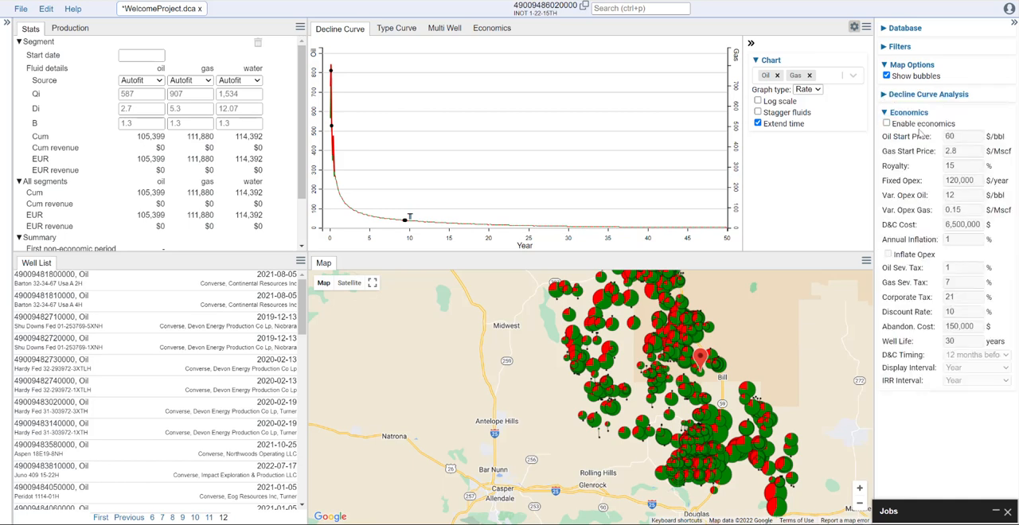
left_click(886, 125)
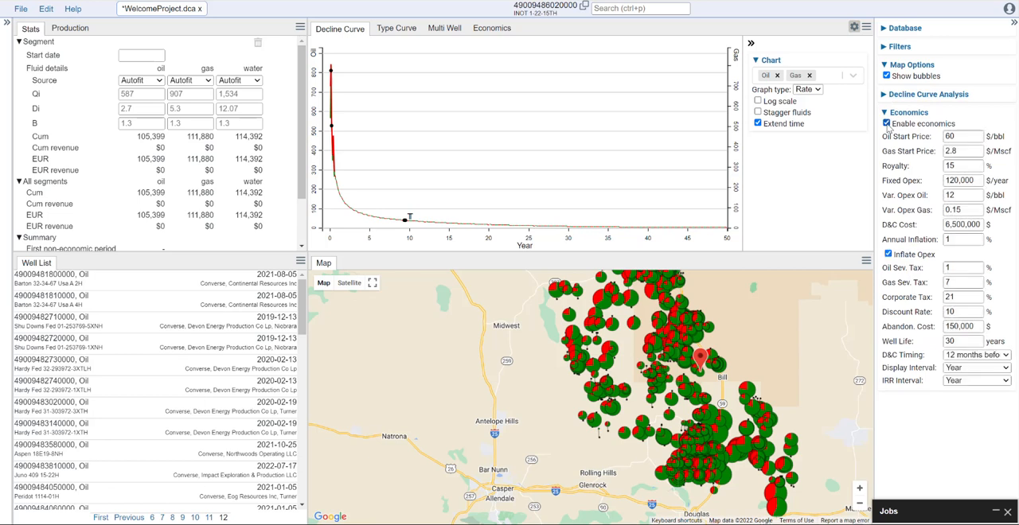
double_click(962, 136)
type("75")
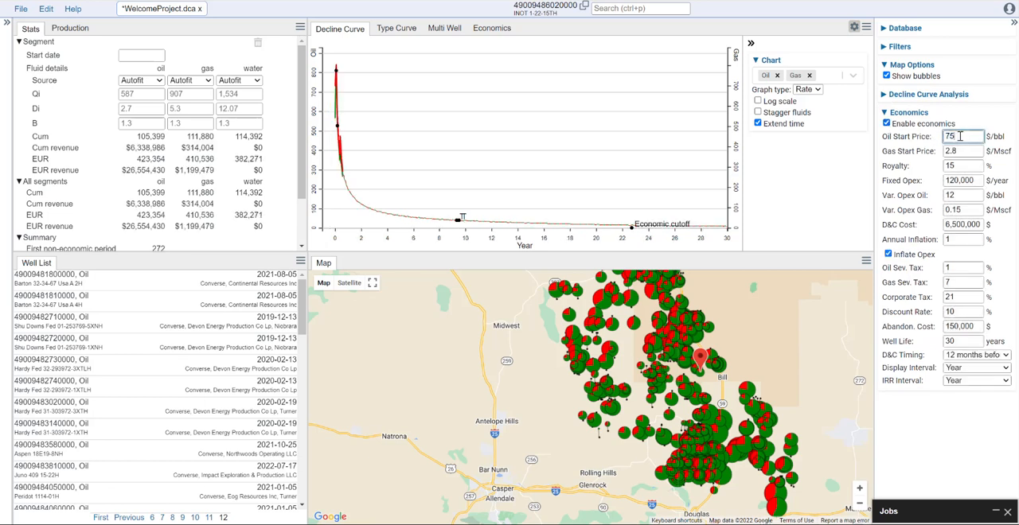
- Set the gas start price to 4 $/Mscf and the royalty to 20%
left_click(949, 151)
left_click_drag(950, 151, 896, 168)
type("4")
type("20")
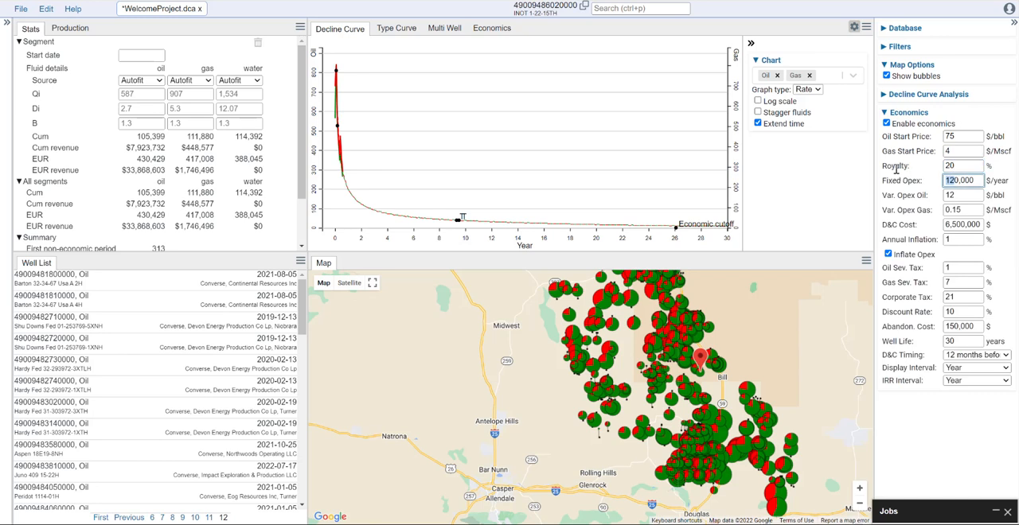
type("60")
- Set the fixed opex to 60,000 $/year and the annual inflation to 3%
double_click(951, 239)
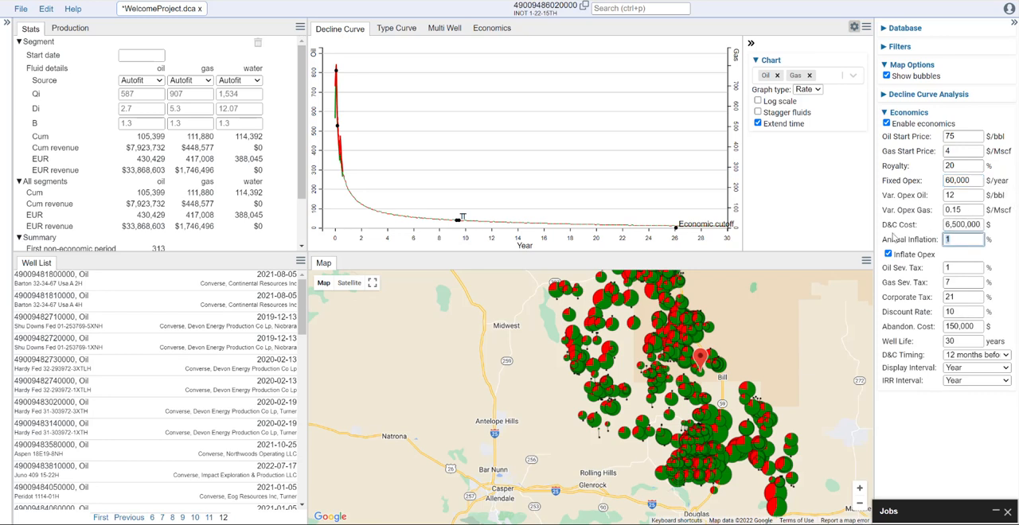
type("3")
left_click(964, 420)
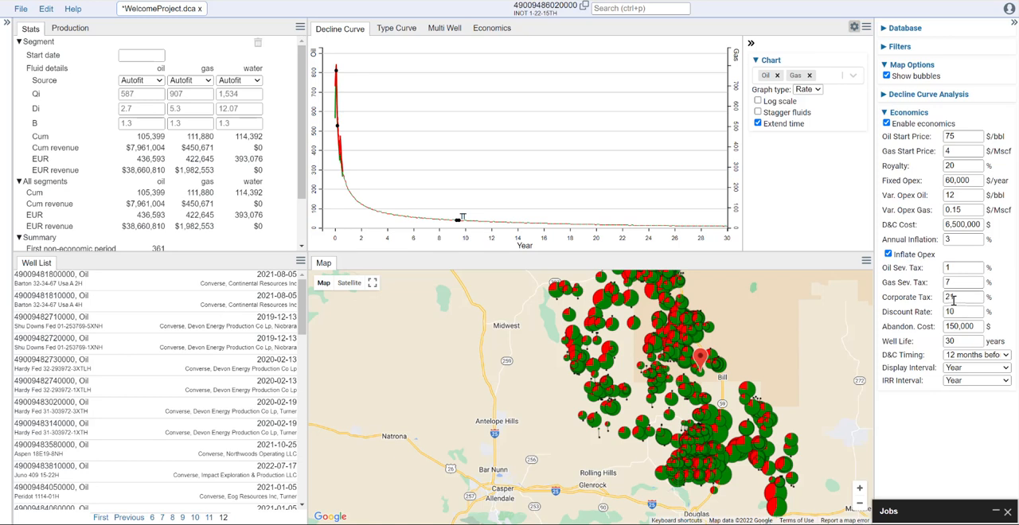
- Set the abandonment cost to $50,000 and the well life to 40 years, and hide the settings sidebar
left_click(952, 327)
key("BackSpace")
key("Tab")
type("40")
left_click(947, 427)
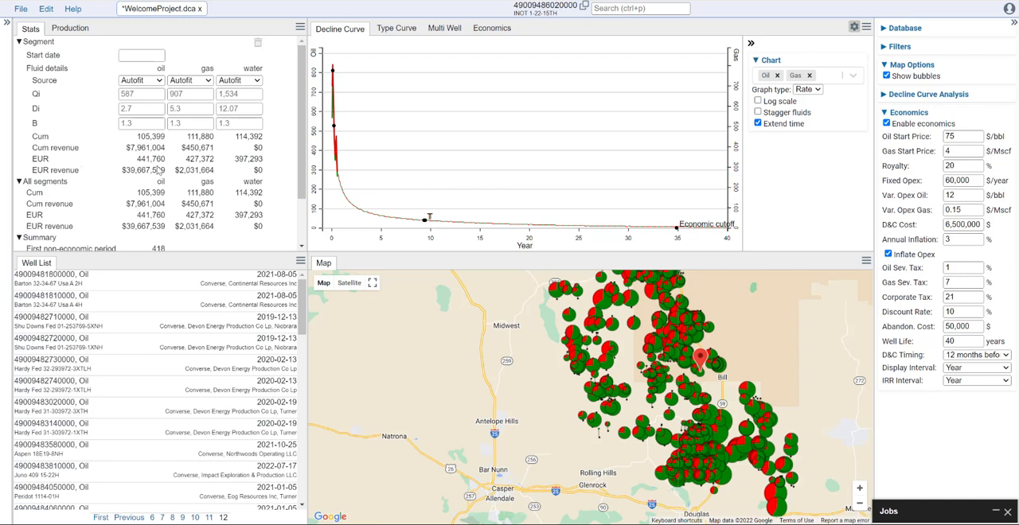
mouse_move(153, 167)
left_click(1014, 22)
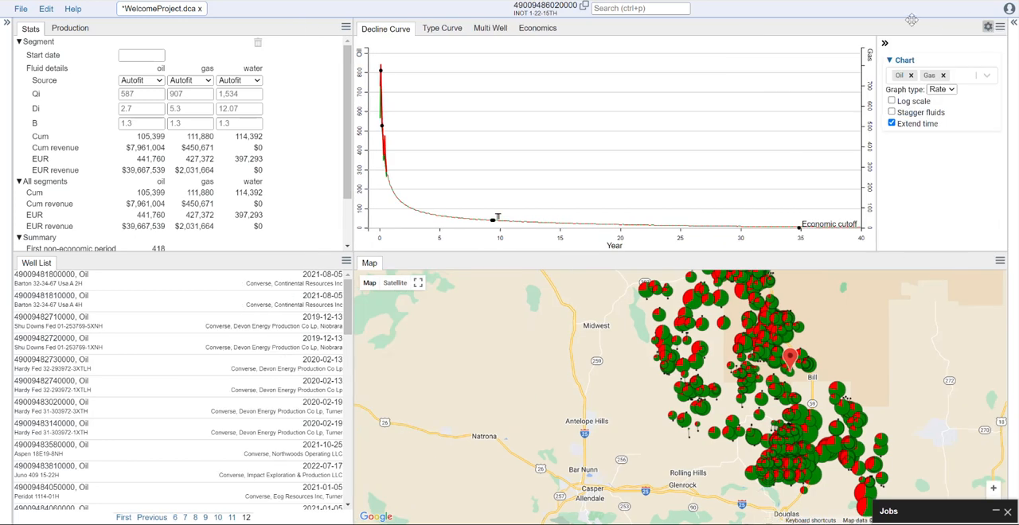
- Enlarge the decline curve panel and display its chart on a log scale with the fluids staggered
left_click_drag(351, 139, 277, 139)
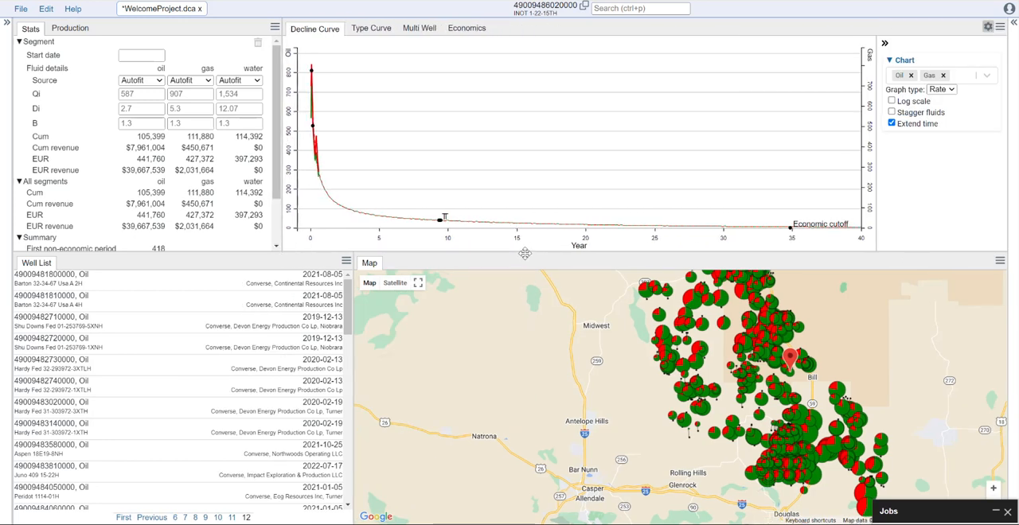
left_click_drag(525, 255, 526, 398)
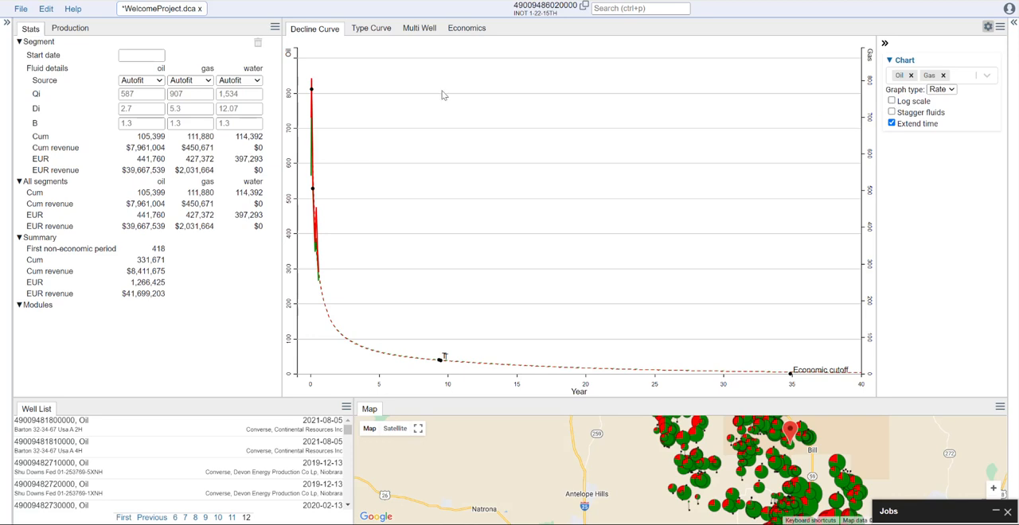
left_click(893, 102)
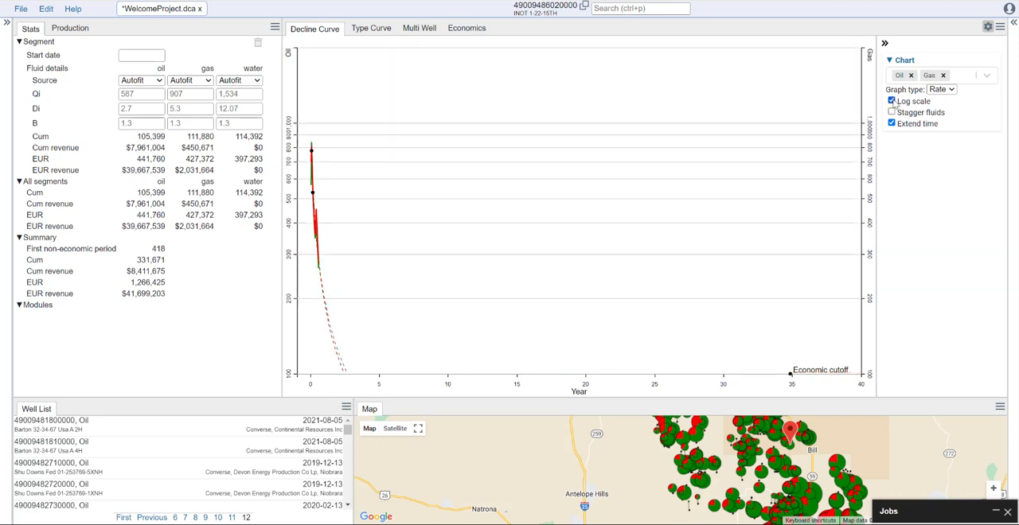
left_click(892, 102)
left_click(892, 113)
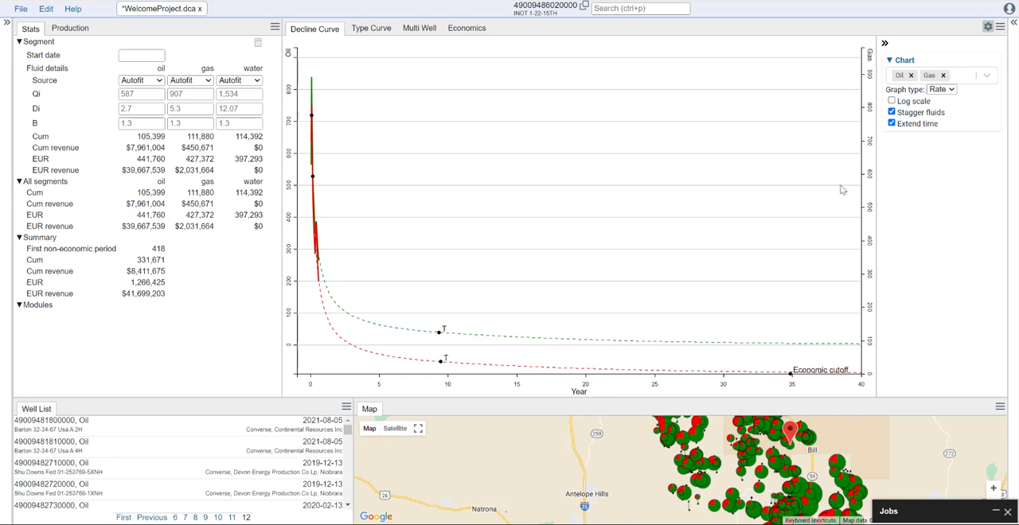
left_click(920, 104)
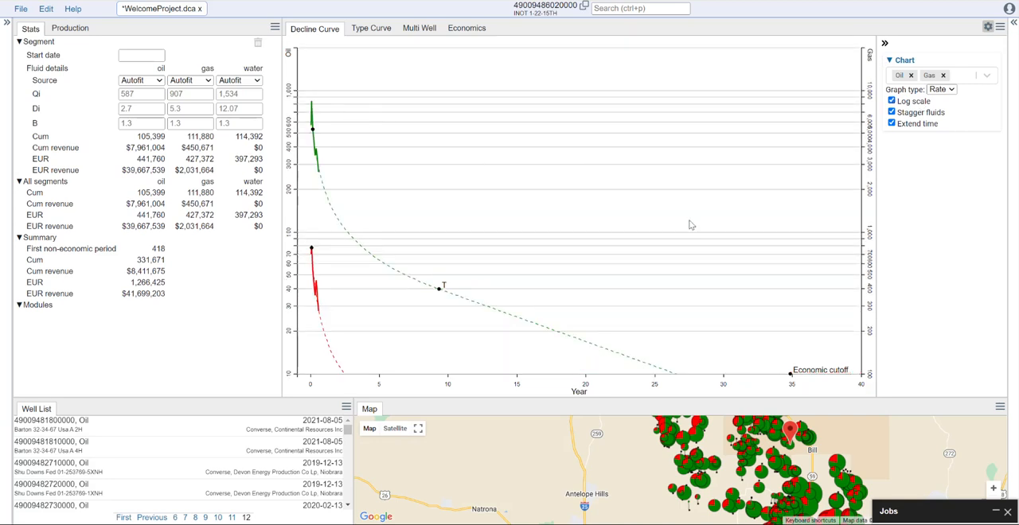
- Compare the decline chart with and without extended time, and inspect the early production by zooming the time and rate axes
left_click(893, 124)
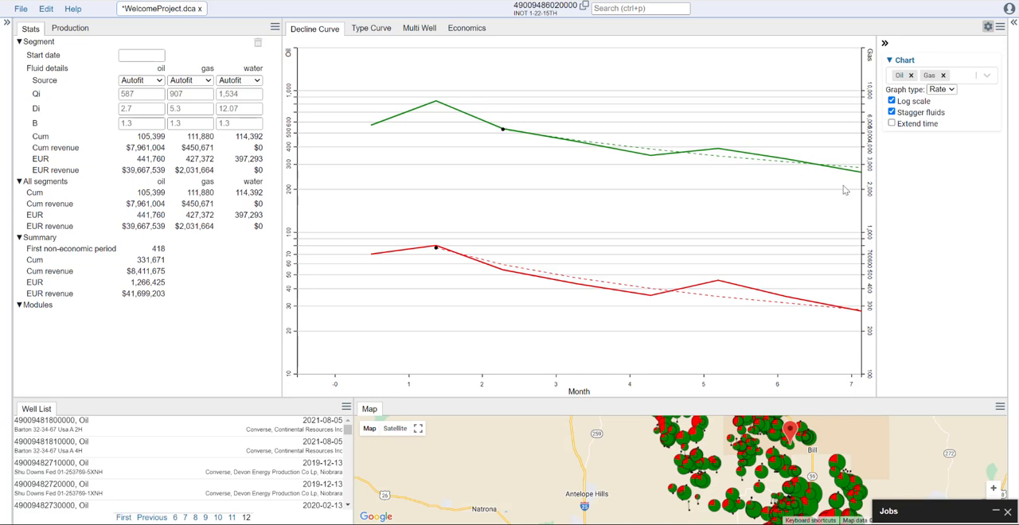
left_click(894, 125)
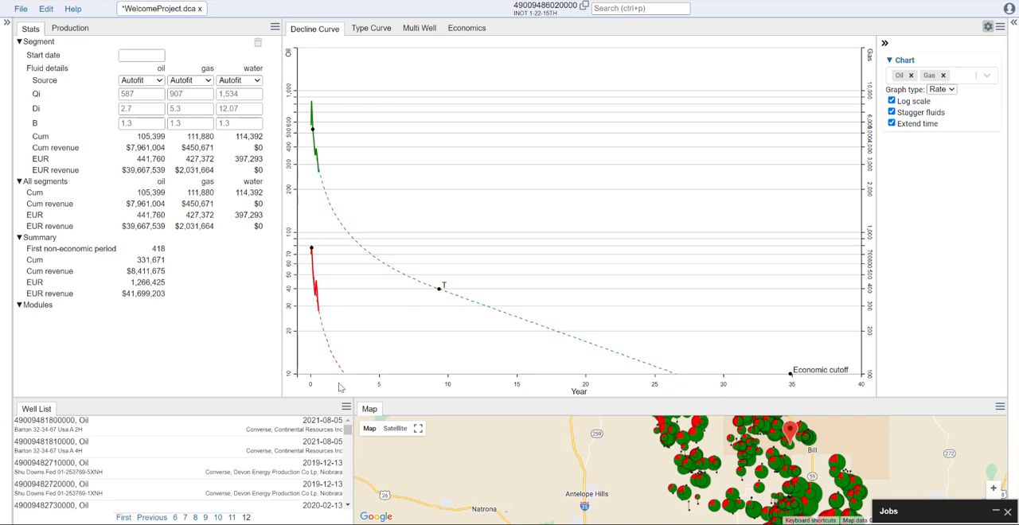
left_click_drag(386, 381, 310, 390)
left_click_drag(395, 386, 321, 386)
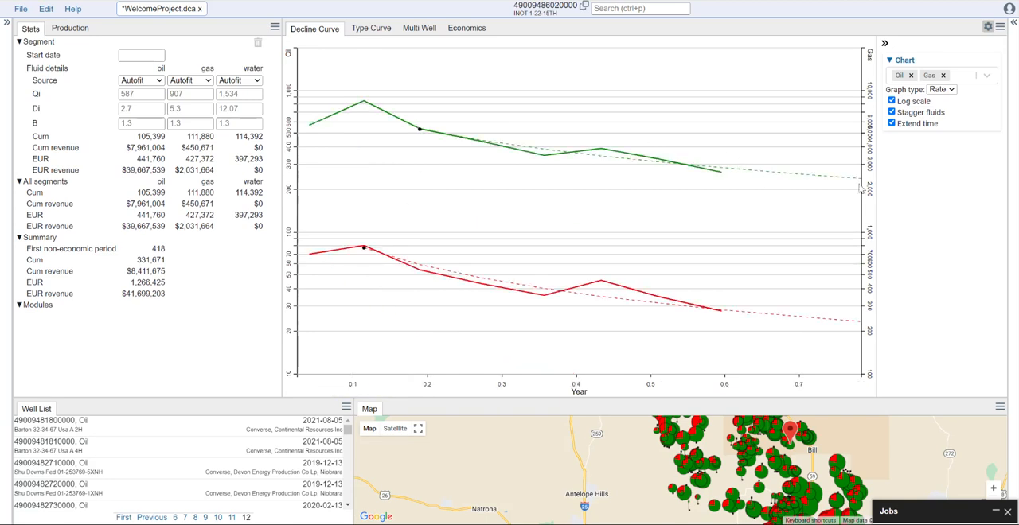
double_click(435, 388)
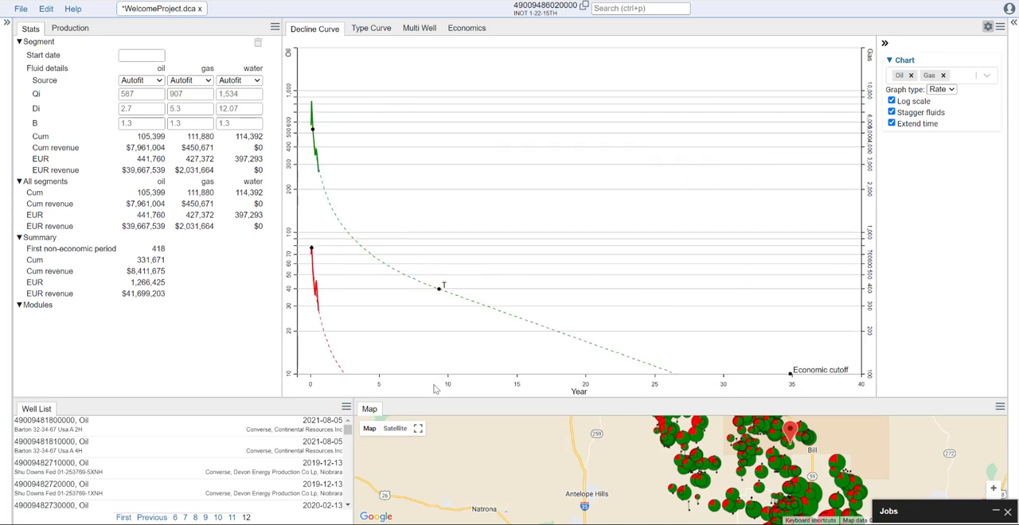
left_click_drag(455, 388, 311, 395)
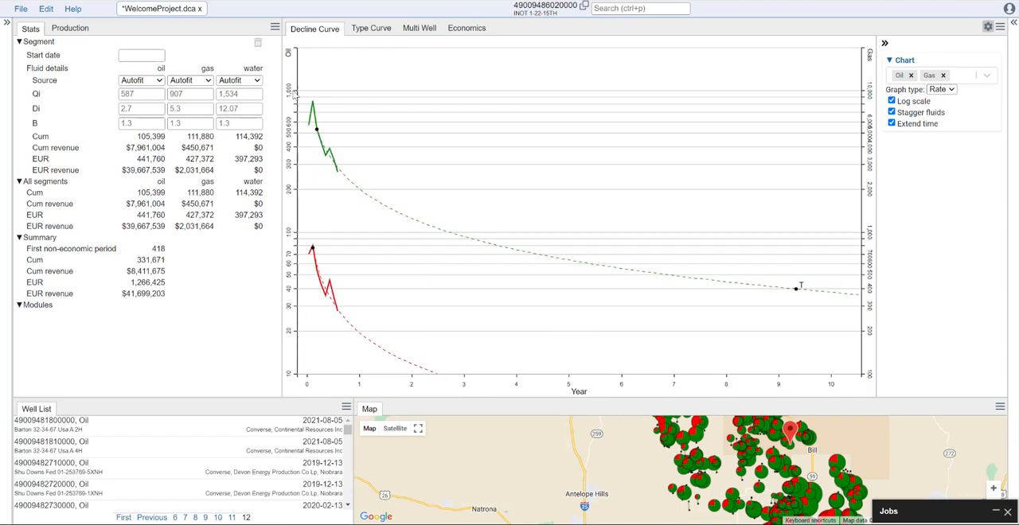
left_click_drag(291, 100, 291, 207)
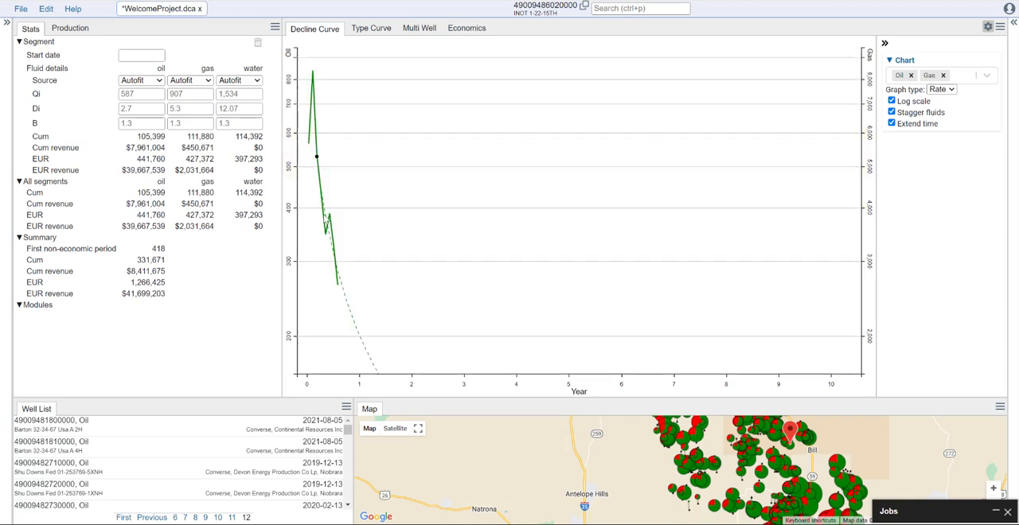
double_click(292, 190)
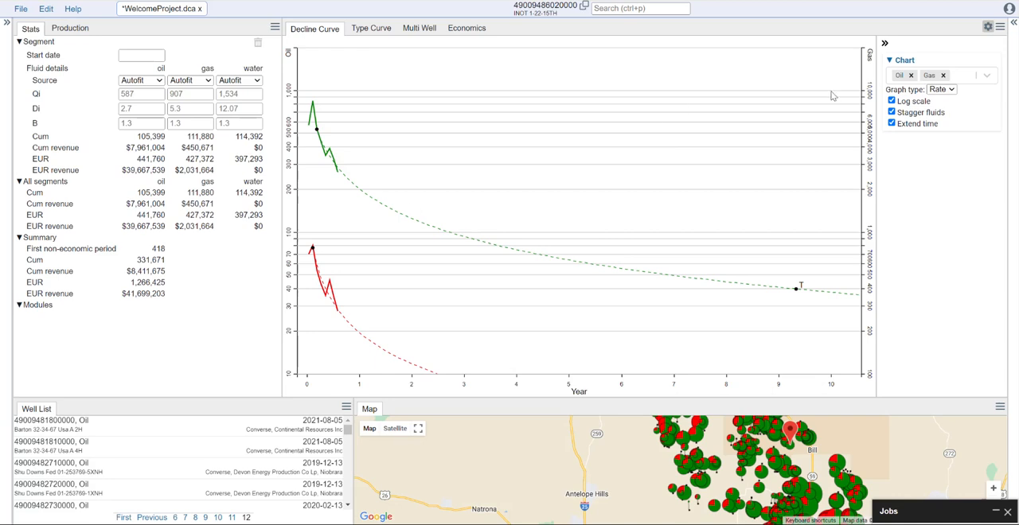
- Add Water to the fluids plotted on the decline curve chart alongside Oil and Gas
left_click(944, 76)
left_click(945, 78)
left_click(900, 102)
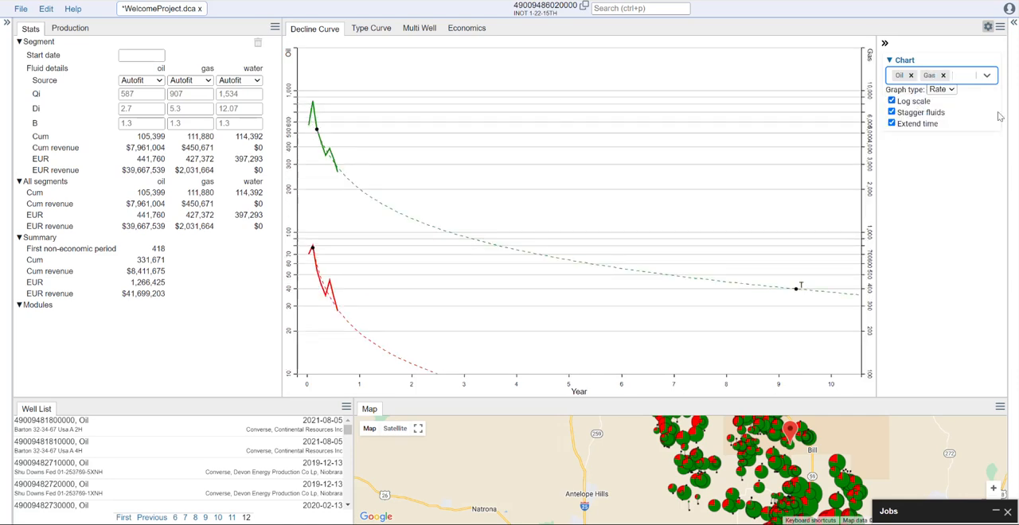
left_click(988, 76)
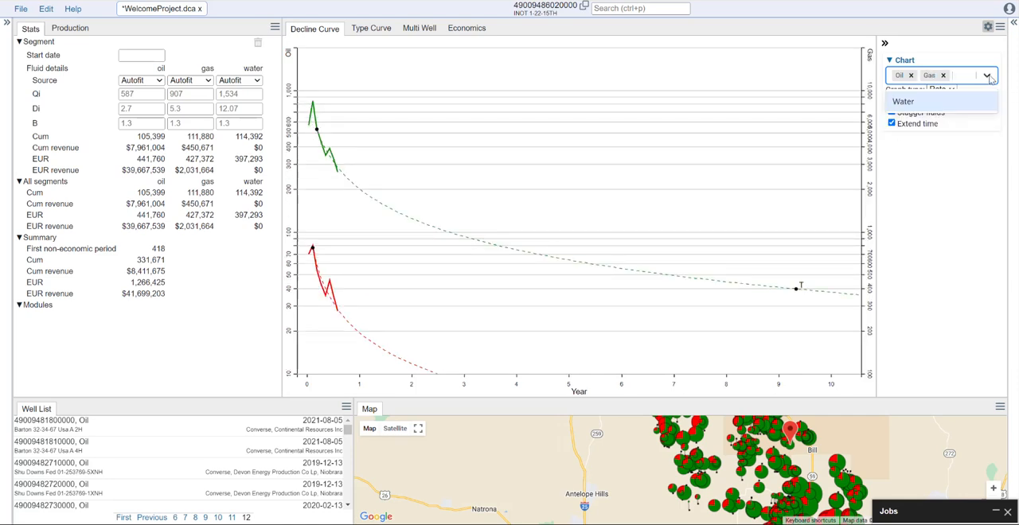
left_click(903, 102)
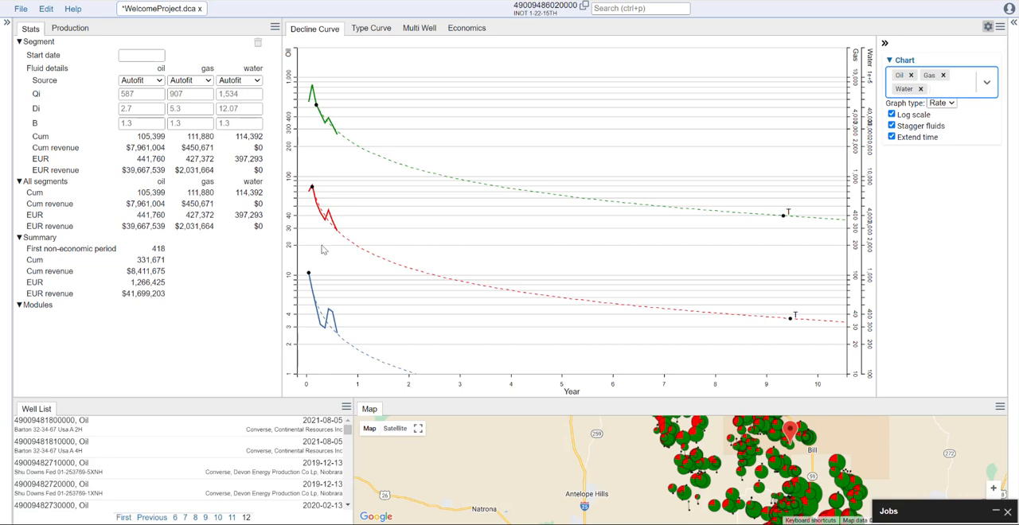
left_click(949, 230)
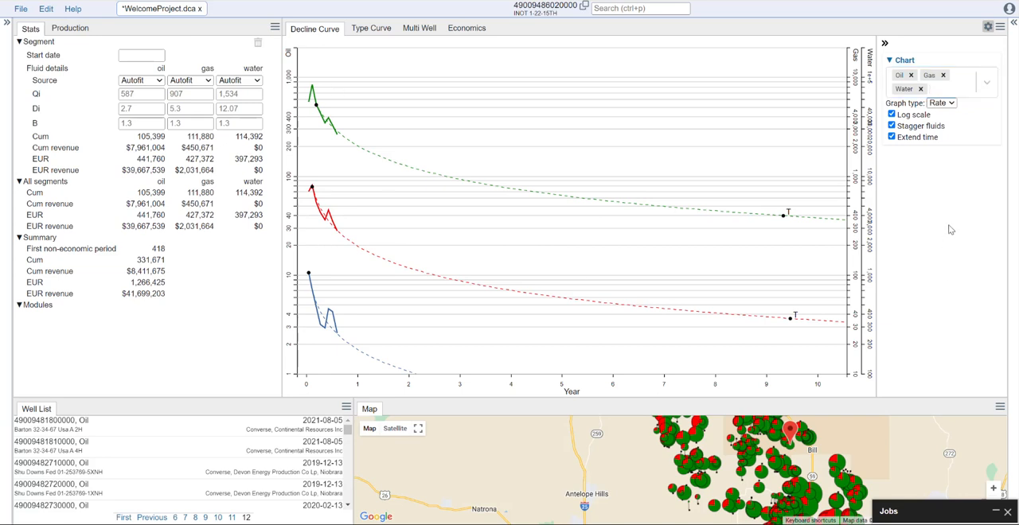
- Preview the Cum graph type and switch the chart to Both, for rate and cumulative graphs together
left_click(949, 106)
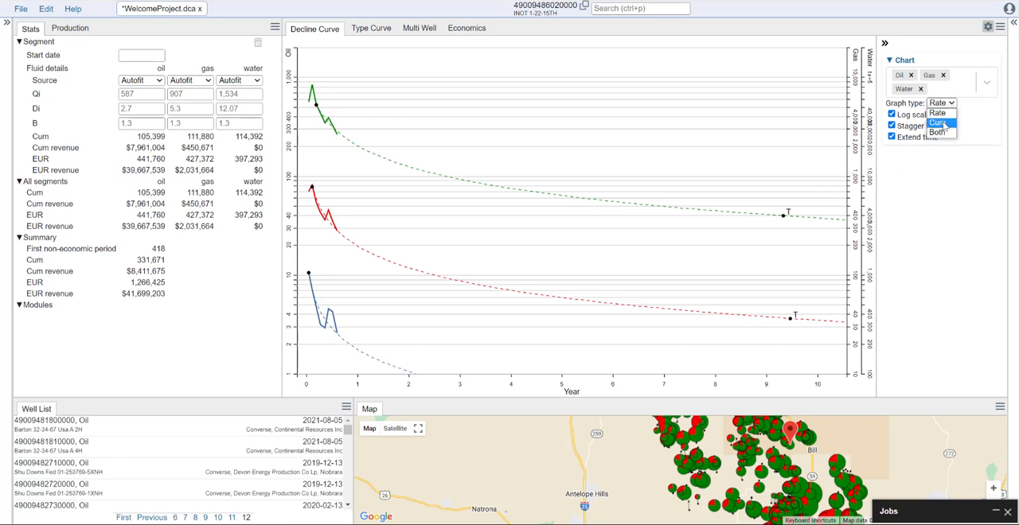
left_click(941, 123)
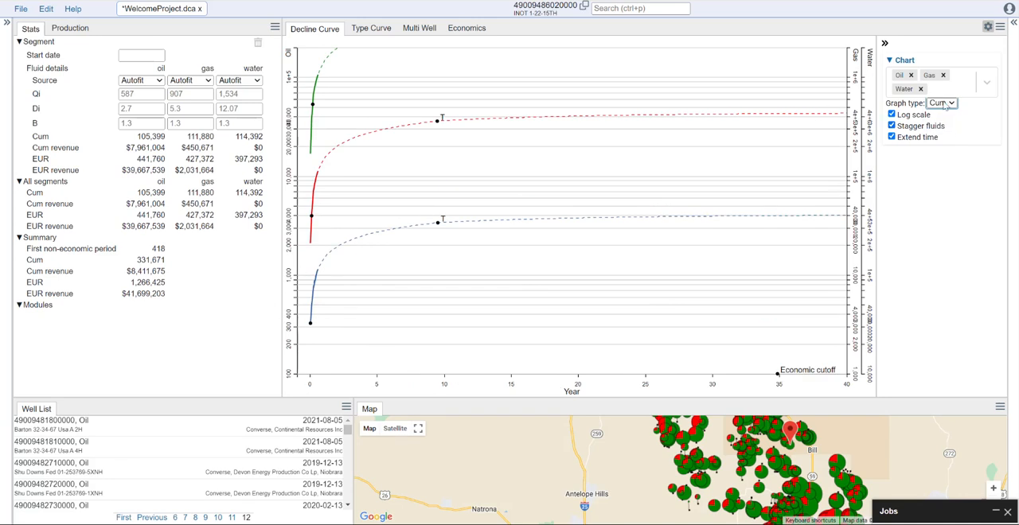
left_click(952, 105)
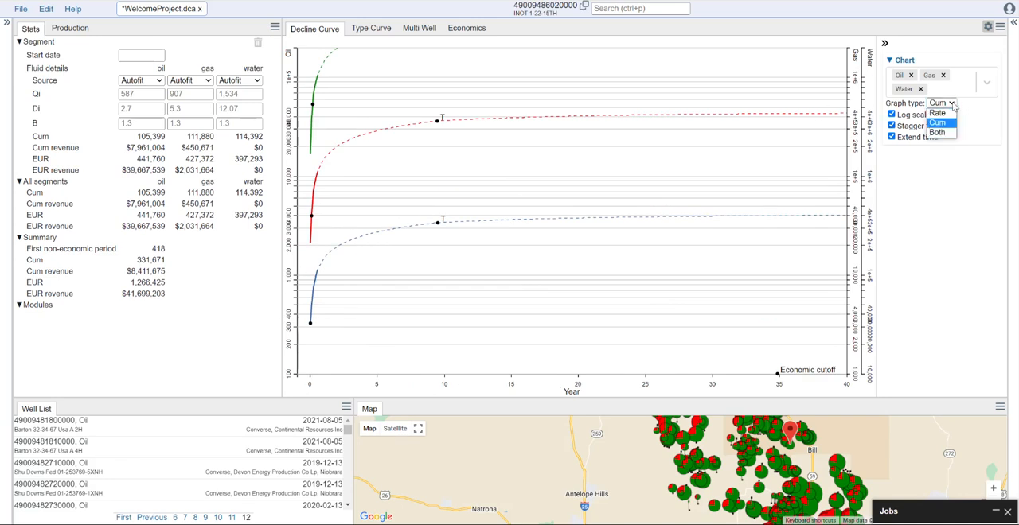
left_click(939, 132)
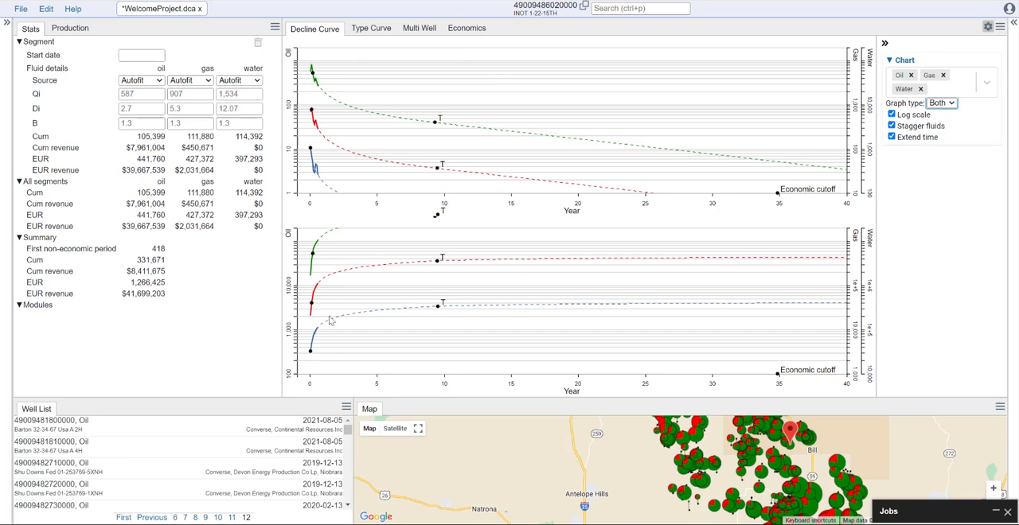
- Zoom in on the early production period along the time axes of the cumulative and rate graphs
left_click_drag(340, 389, 301, 387)
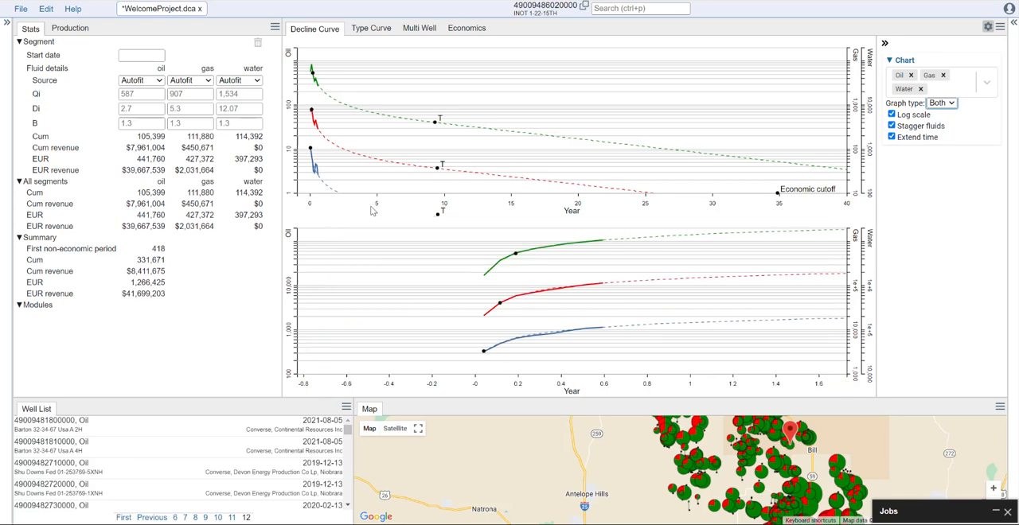
left_click_drag(394, 210, 307, 210)
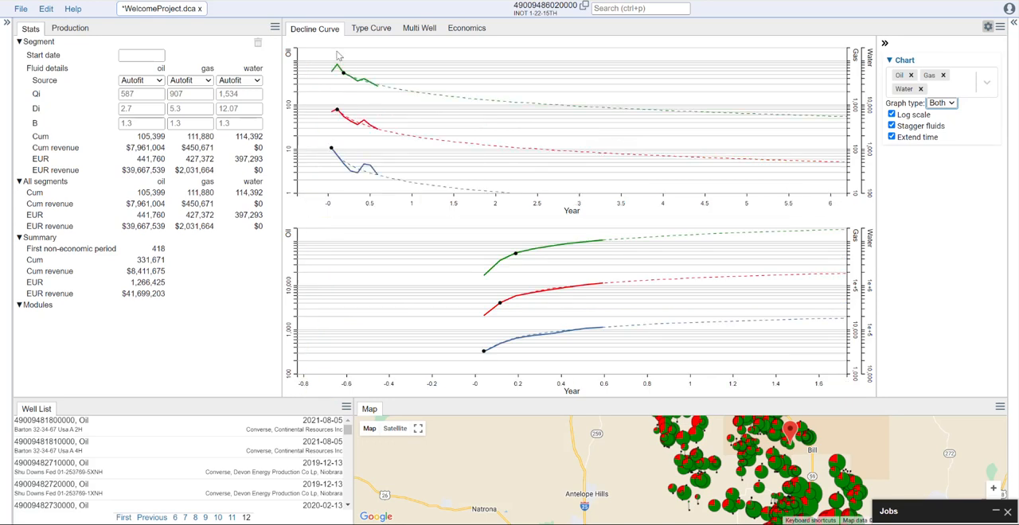
left_click_drag(393, 210, 326, 210)
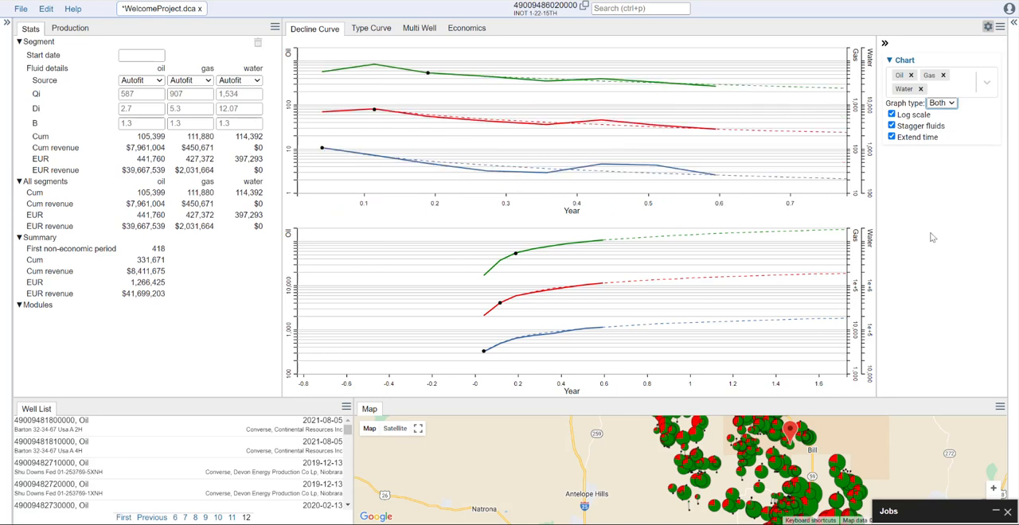
- Show the settings sidebar, review the economics inputs, and collapse the Filters, Decline Curve Analysis and Economics sections
left_click(1013, 23)
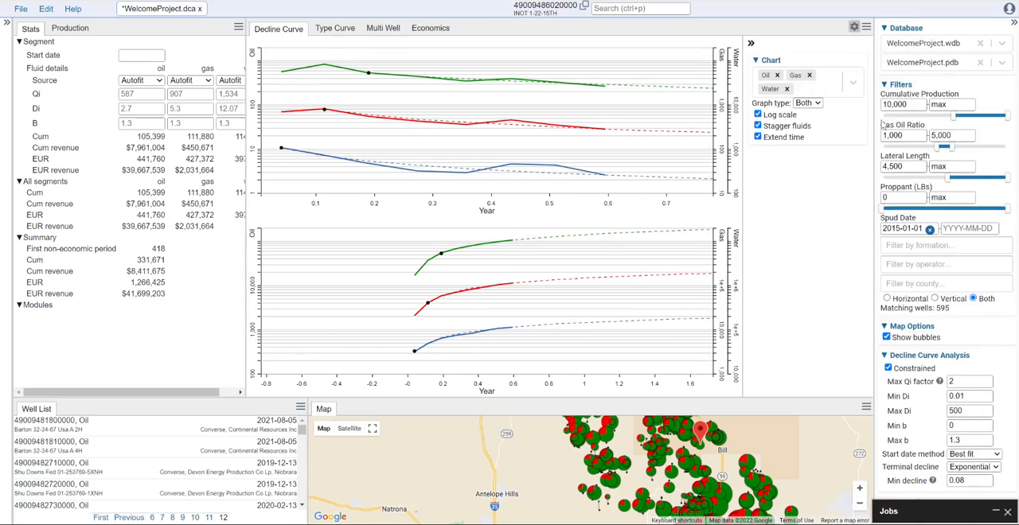
left_click(885, 84)
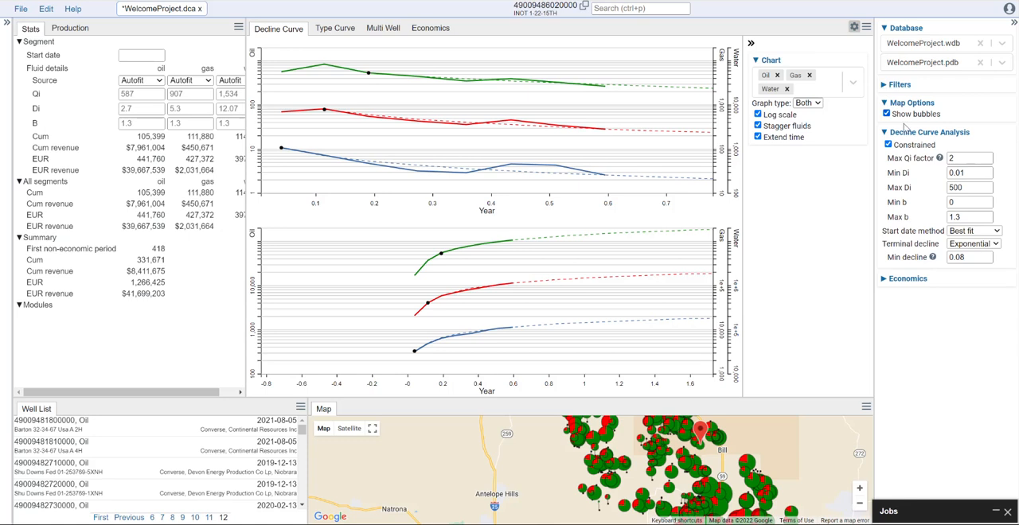
left_click(886, 134)
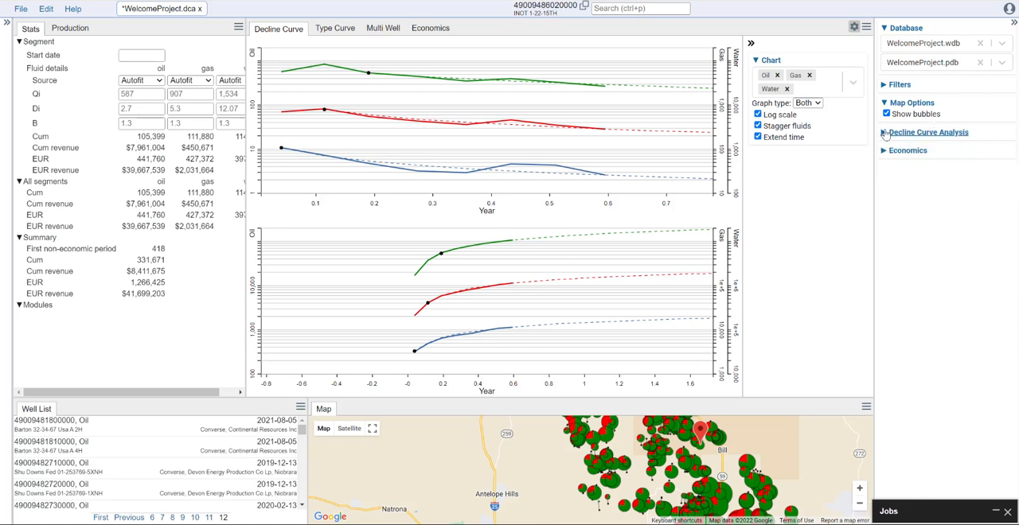
left_click(886, 153)
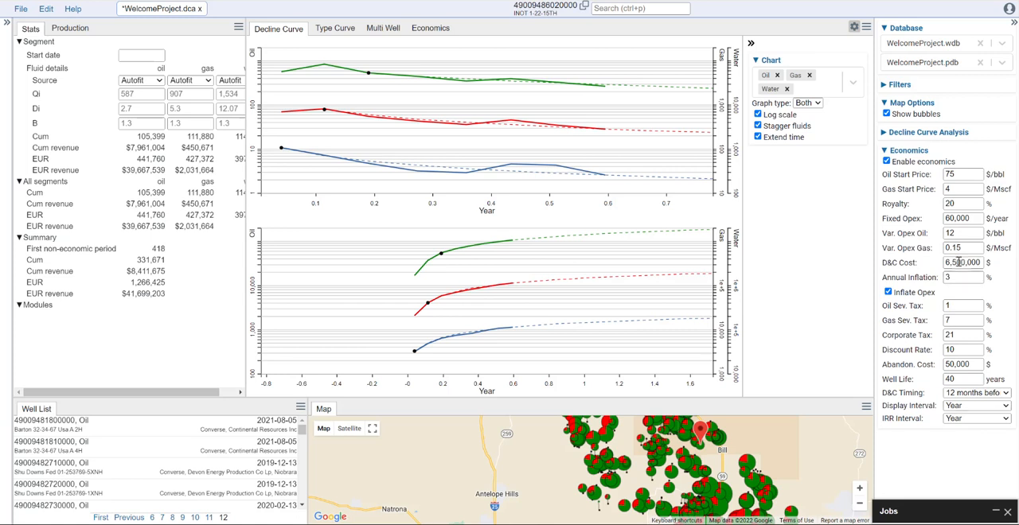
left_click(886, 151)
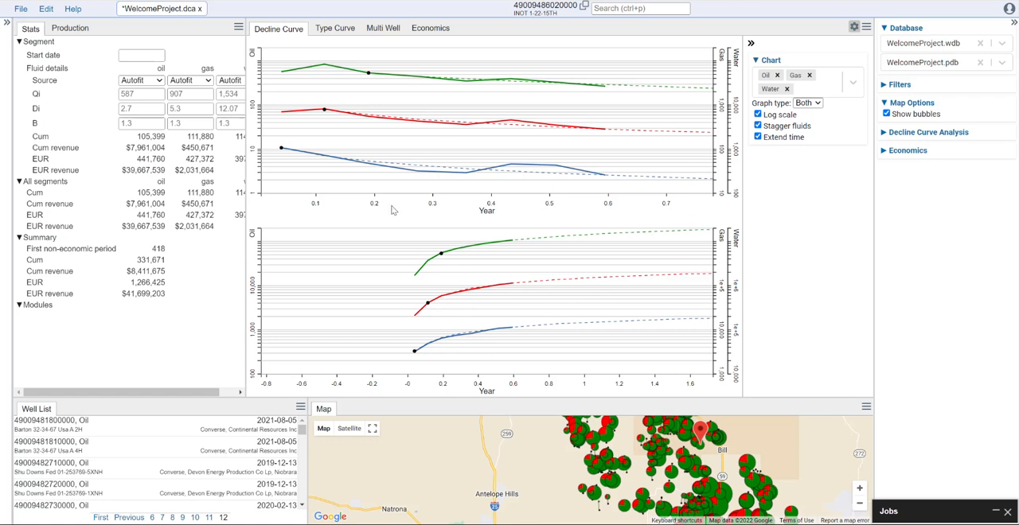
- Set the graph type back to Rate and save the WelcomeProject decline curve project
left_click(818, 105)
left_click(811, 126)
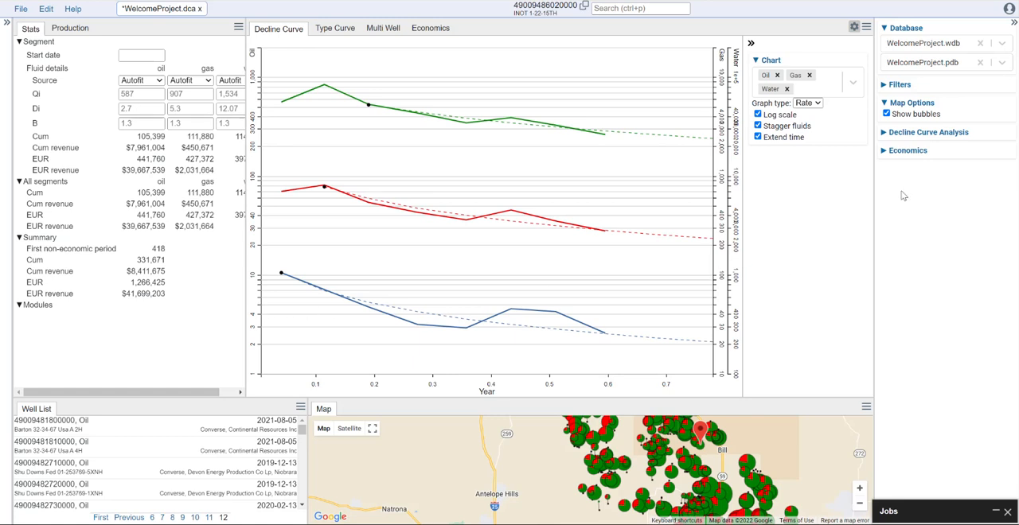
left_click(20, 9)
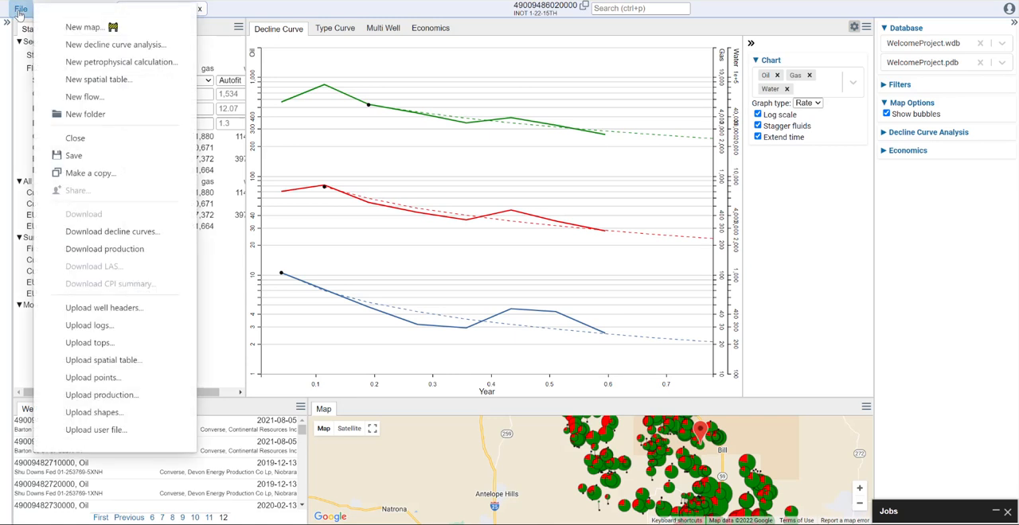
left_click(94, 156)
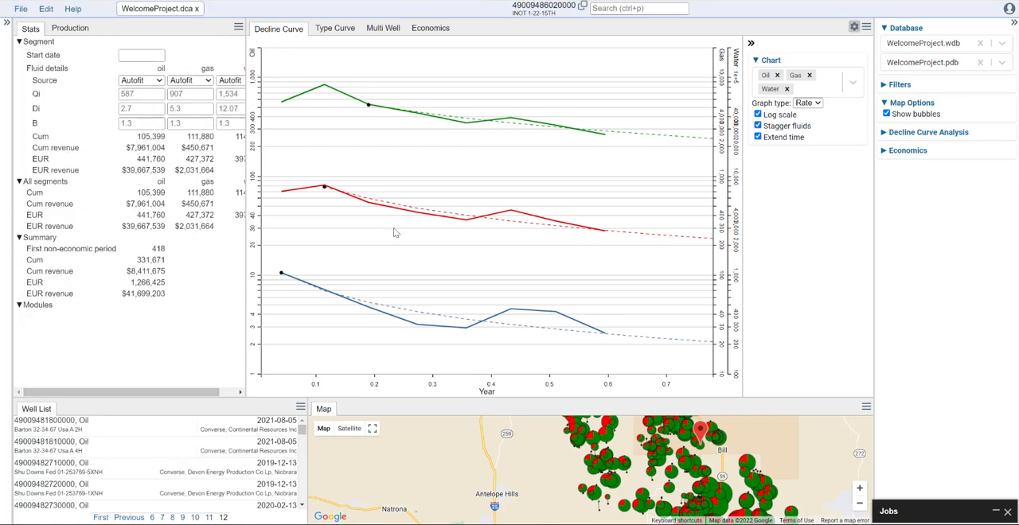